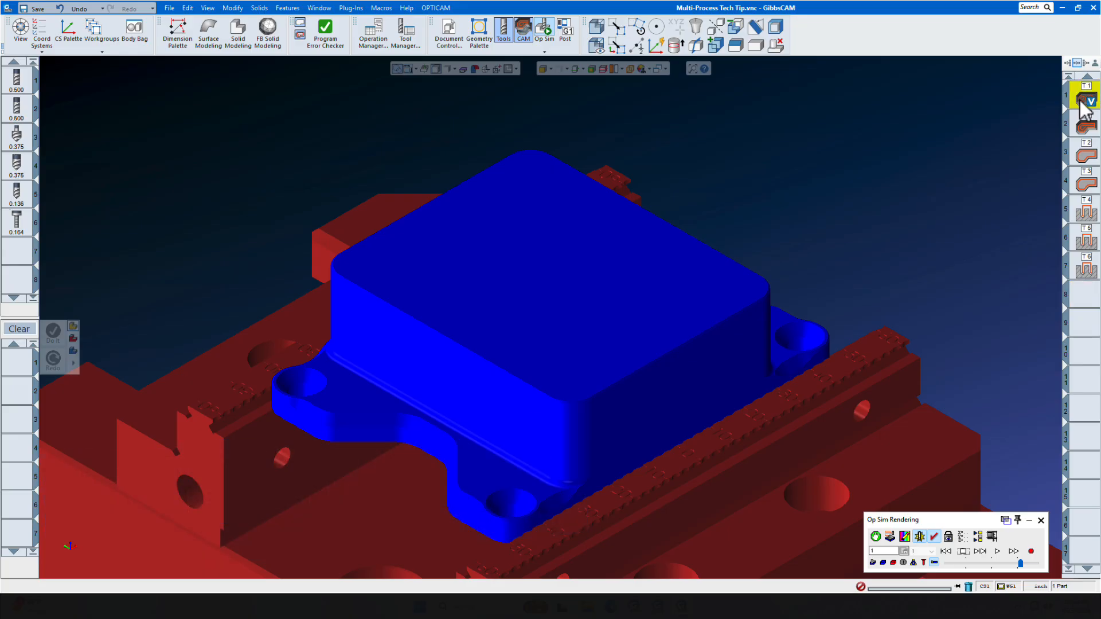
Copy the existing VoluMill operation into the process list and close its process dialog
left_click(1084, 181, "shift")
left_click_drag(265, 447, 38, 373)
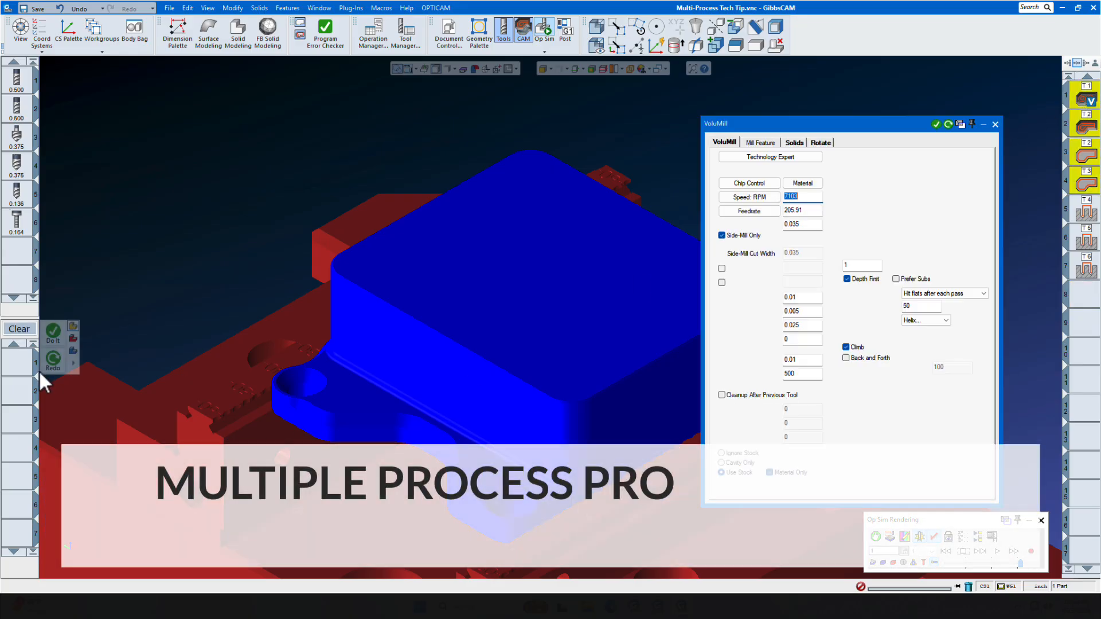
left_click(995, 124)
Play the machining simulation and view the process list's context menu options for saving and loading process lists
left_click(997, 551)
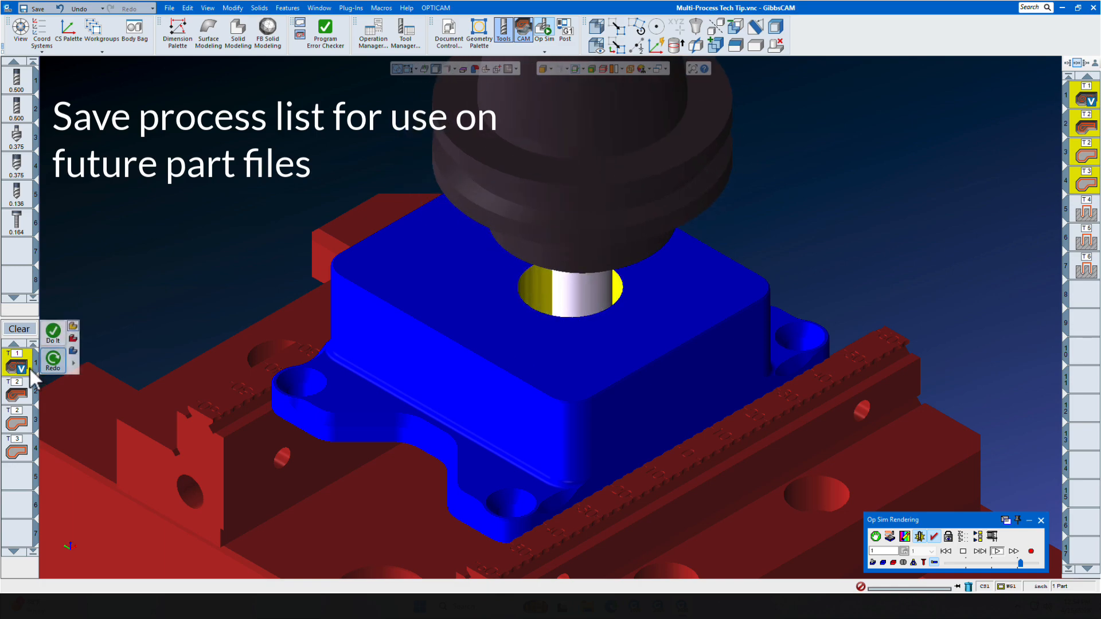
right_click(6, 369)
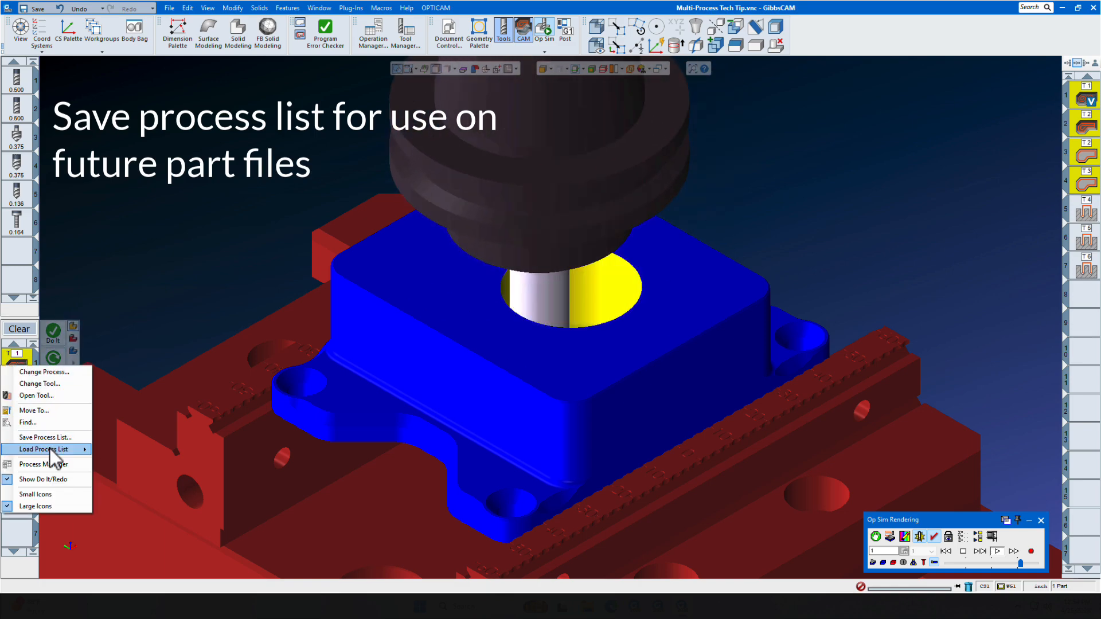
mouse_move(49, 449)
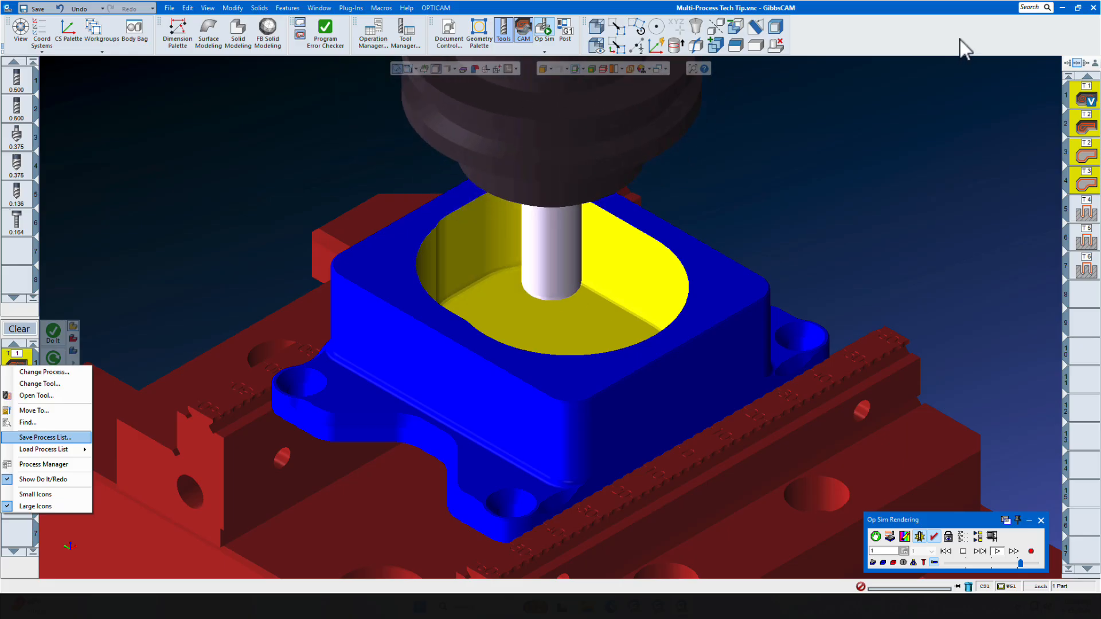
left_click(959, 43)
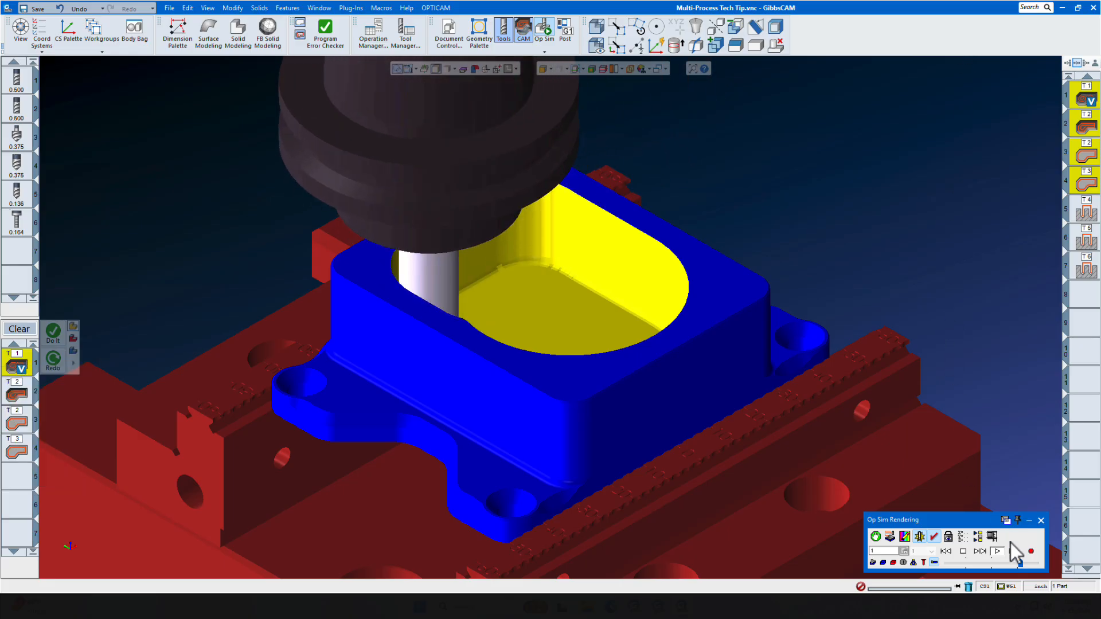
left_click_drag(1020, 563, 1026, 565)
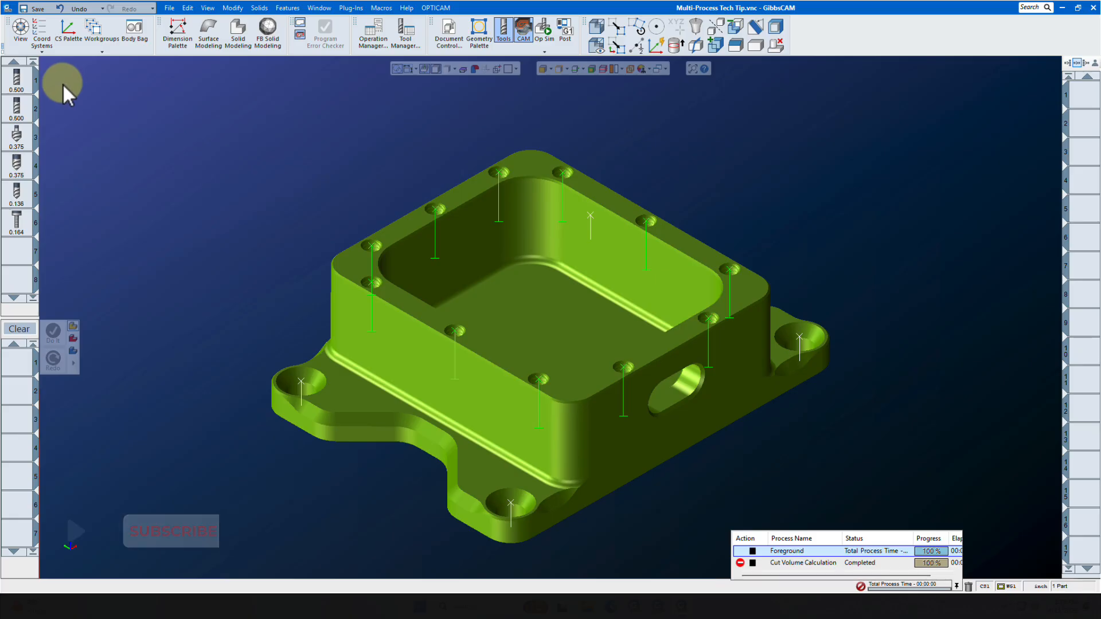
Create a VoluMill process for the first 0.500 tool and set its bottom depth to -0.85
mouse_move(25, 86)
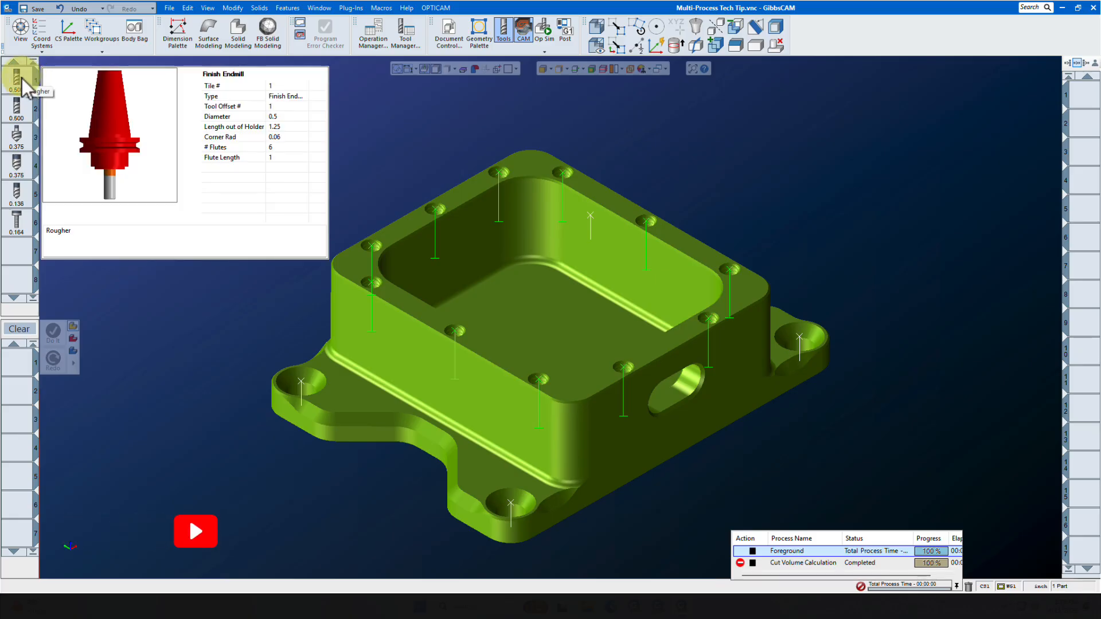
mouse_move(25, 114)
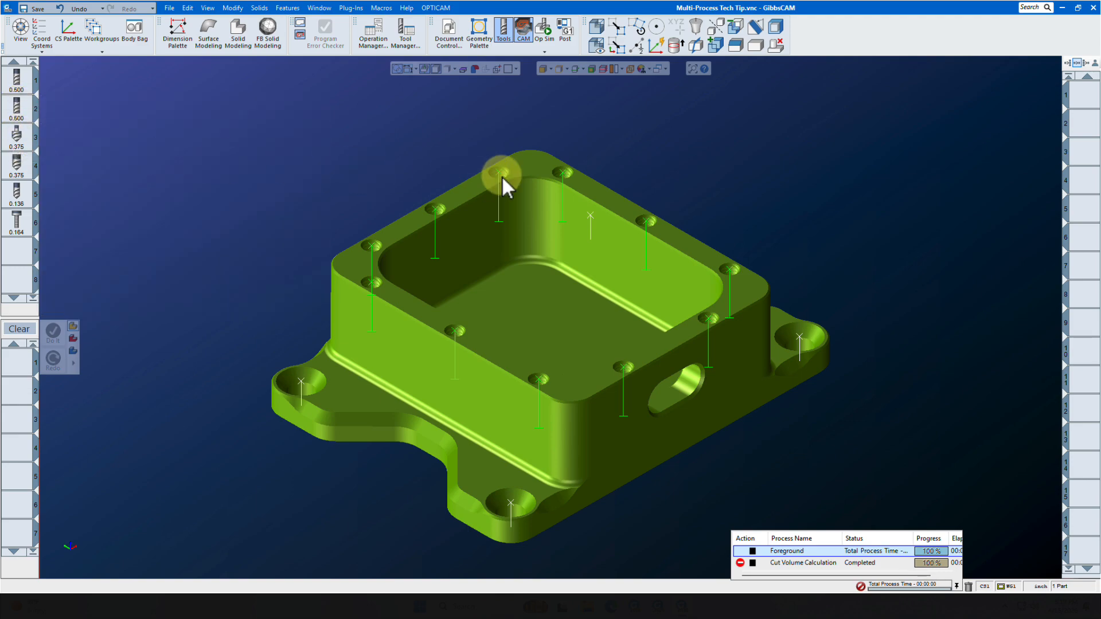
mouse_move(17, 166)
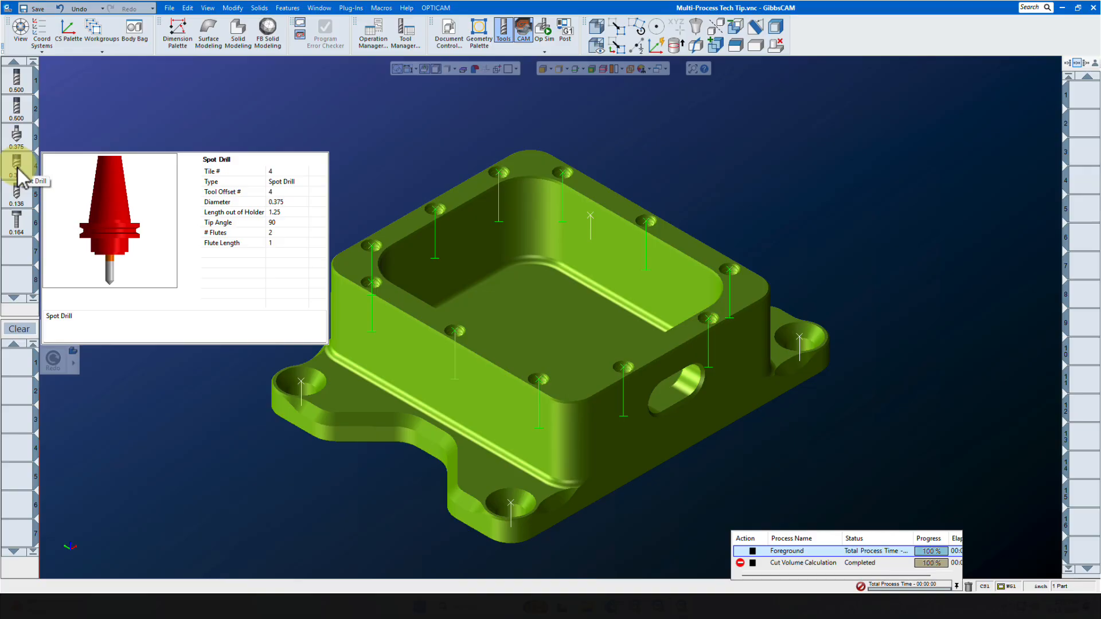
mouse_move(20, 208)
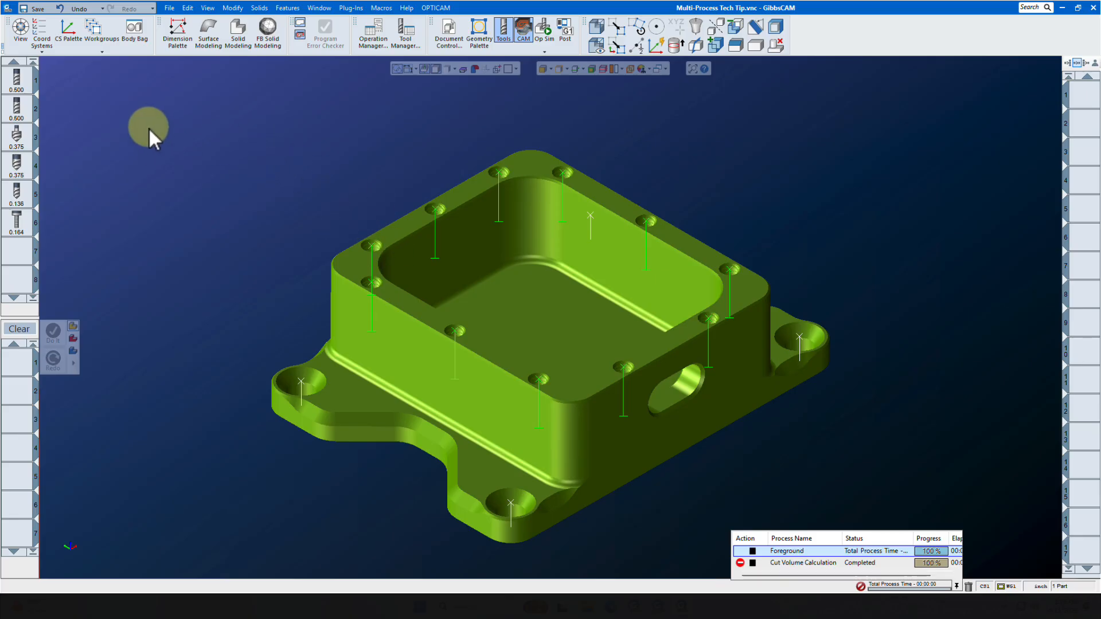
left_click_drag(17, 78, 17, 363)
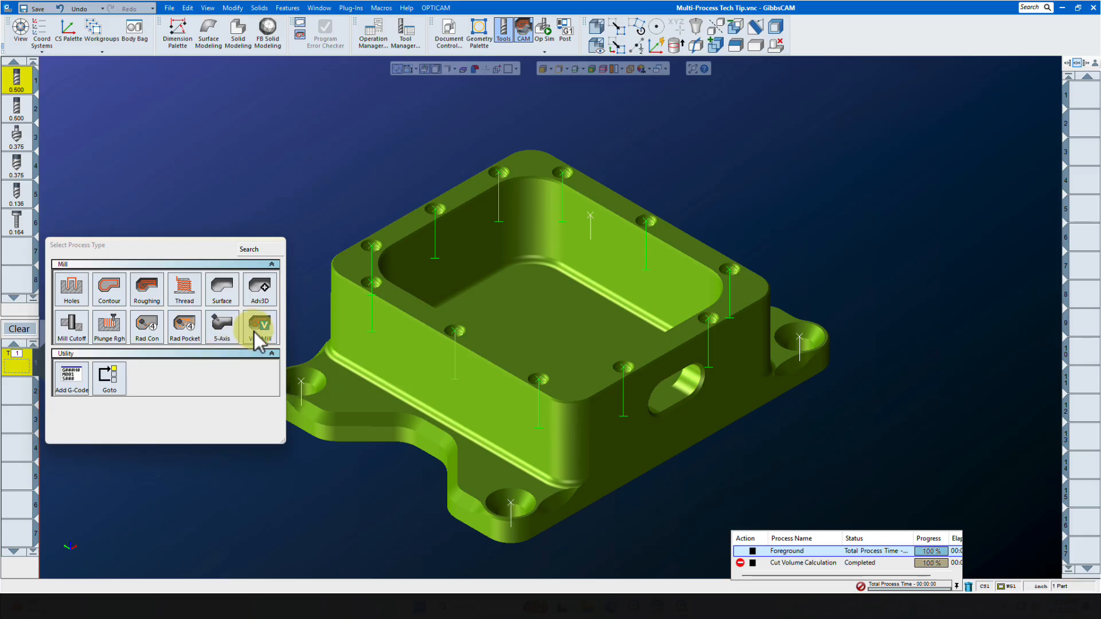
left_click(256, 334)
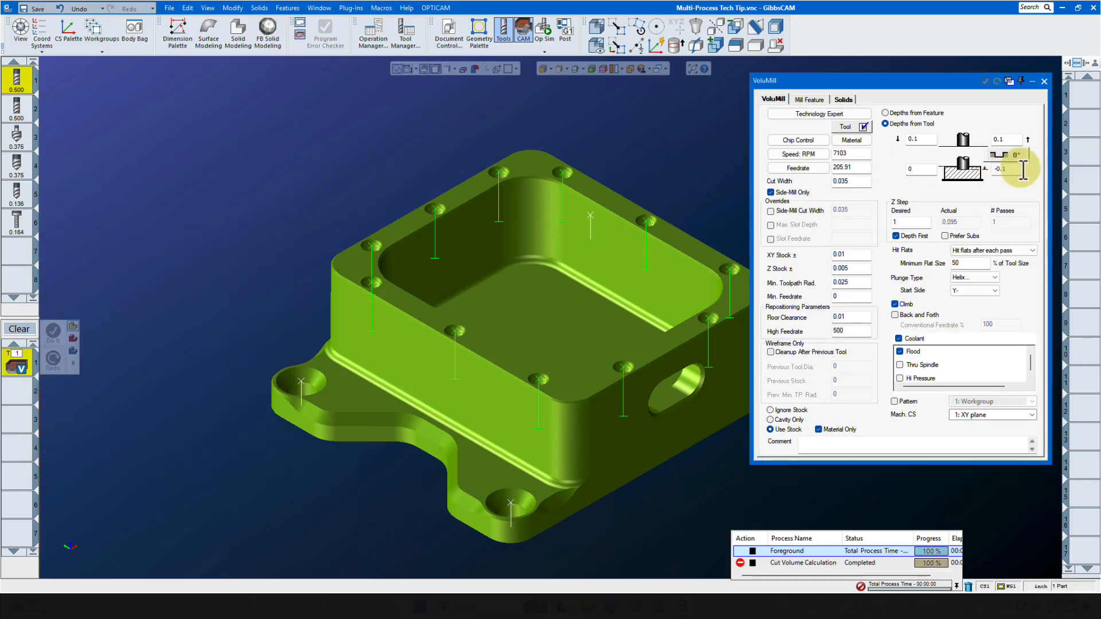
left_click(1021, 170)
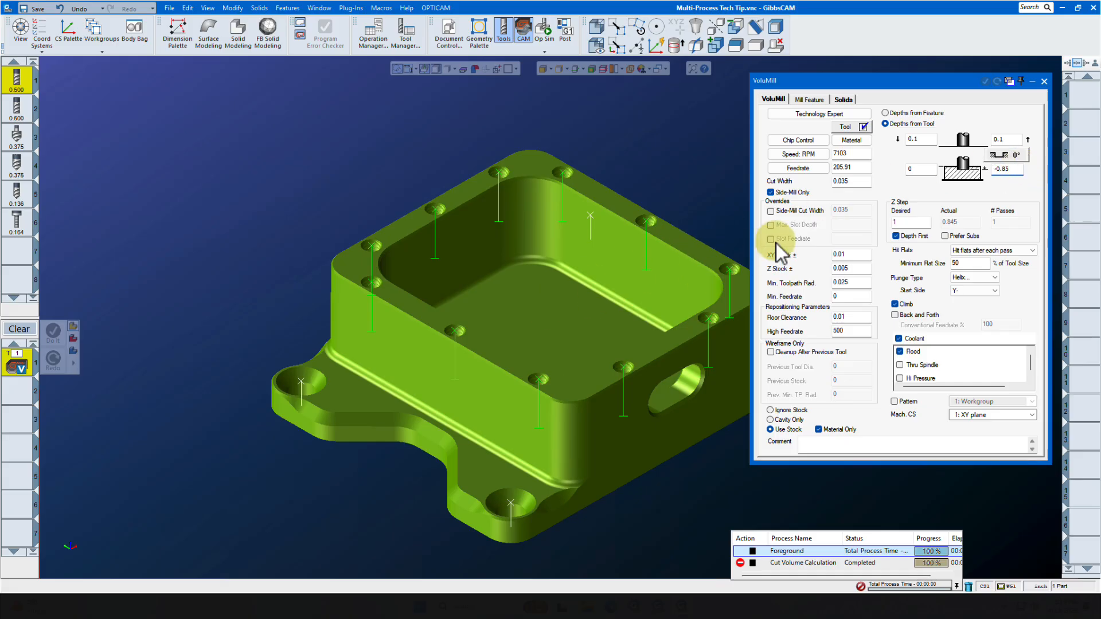
type("-0.85")
double_click(1017, 169)
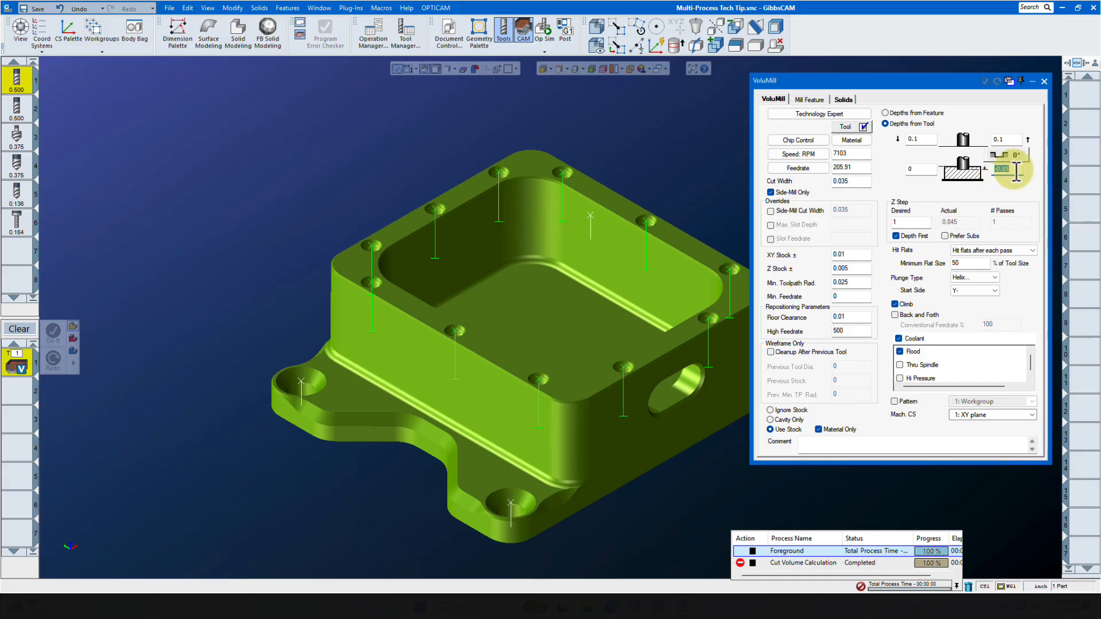
left_click(565, 302, "alt")
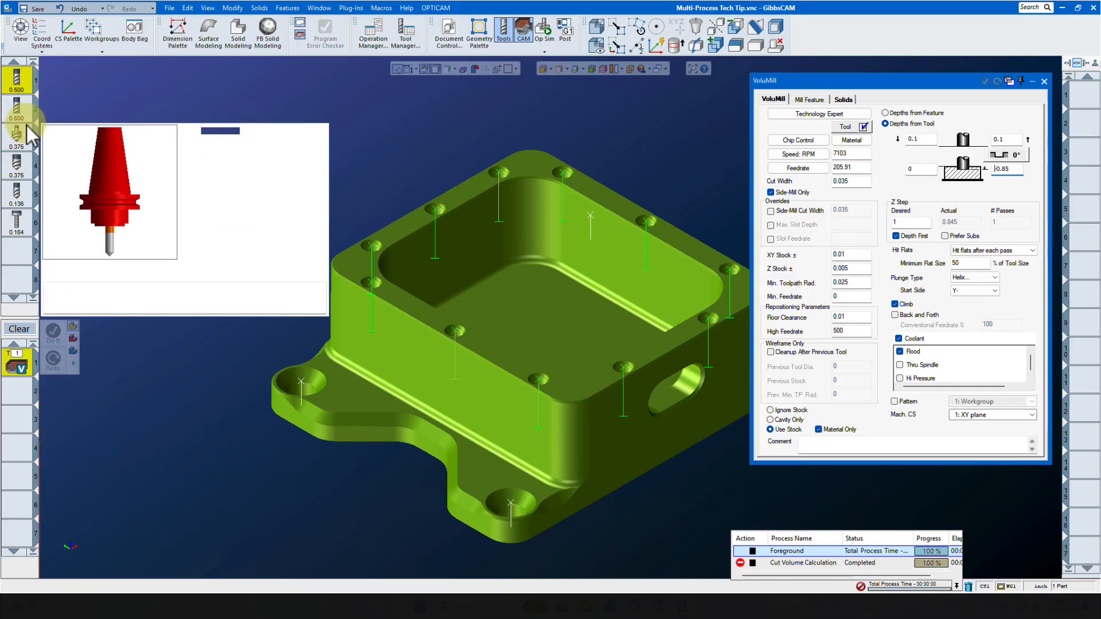
Add a Roughing process for the second 0.500 tool using the Offset With Cleanup pocket style
left_click_drag(16, 108, 29, 389)
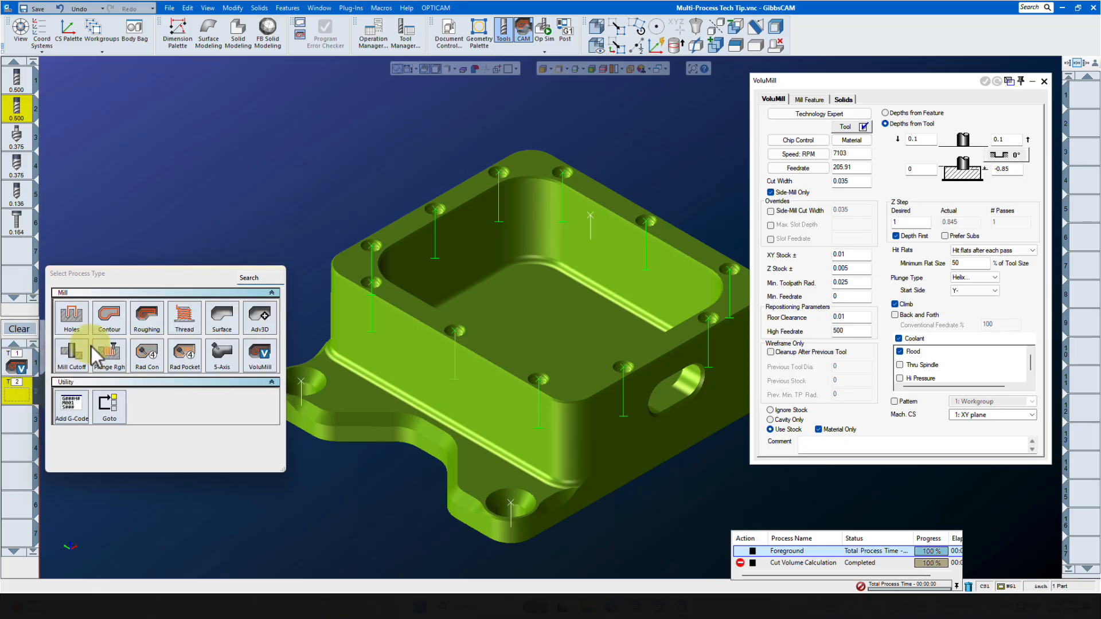
left_click(145, 318)
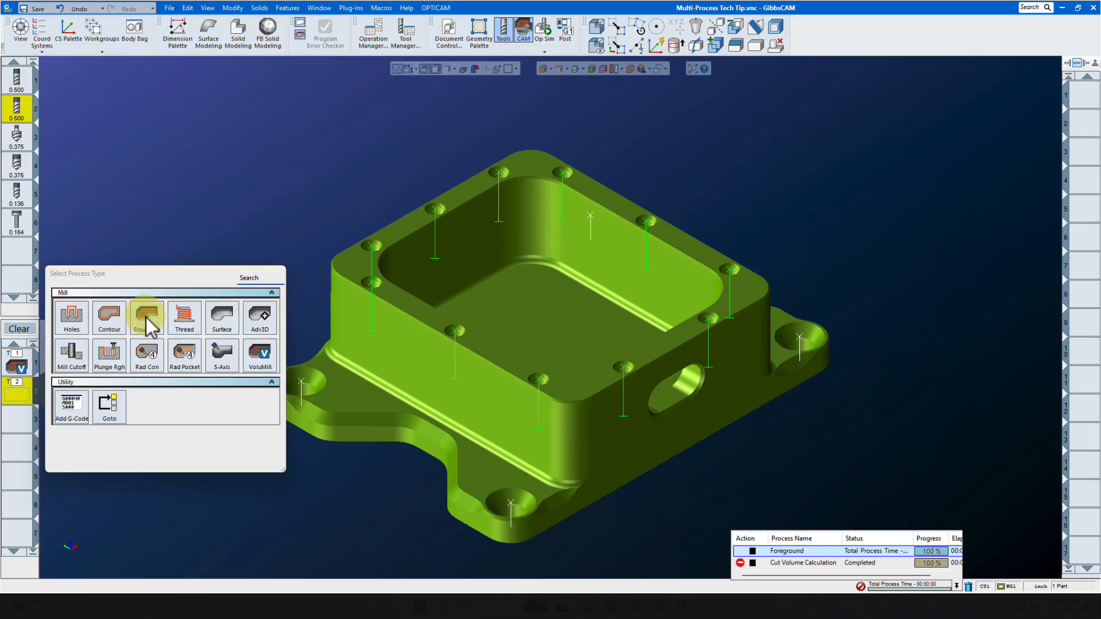
left_click(146, 317)
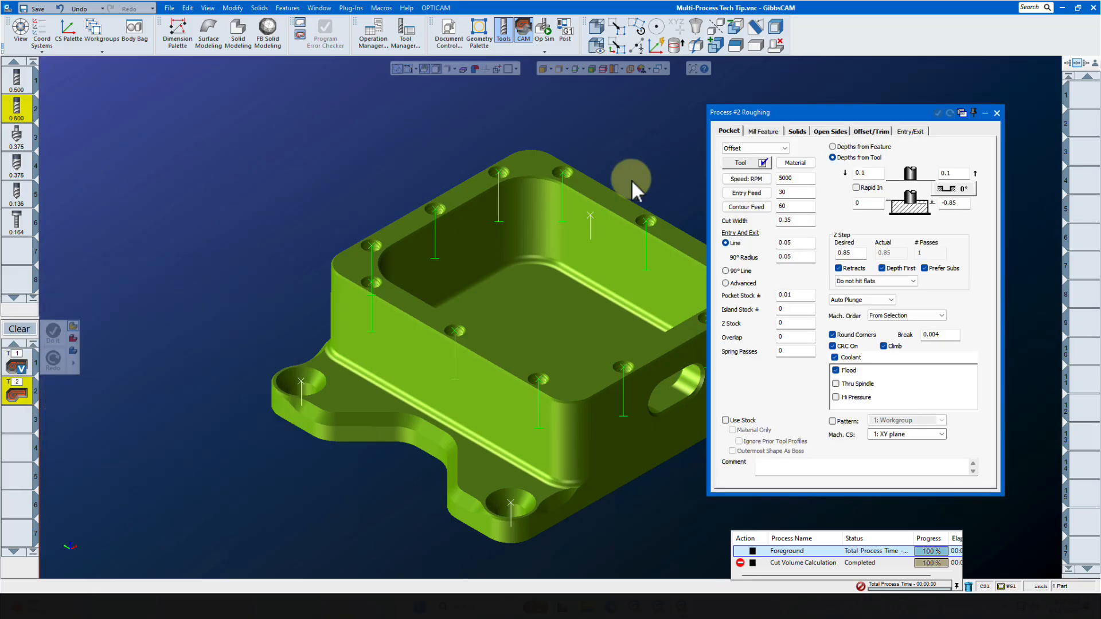
left_click(784, 149)
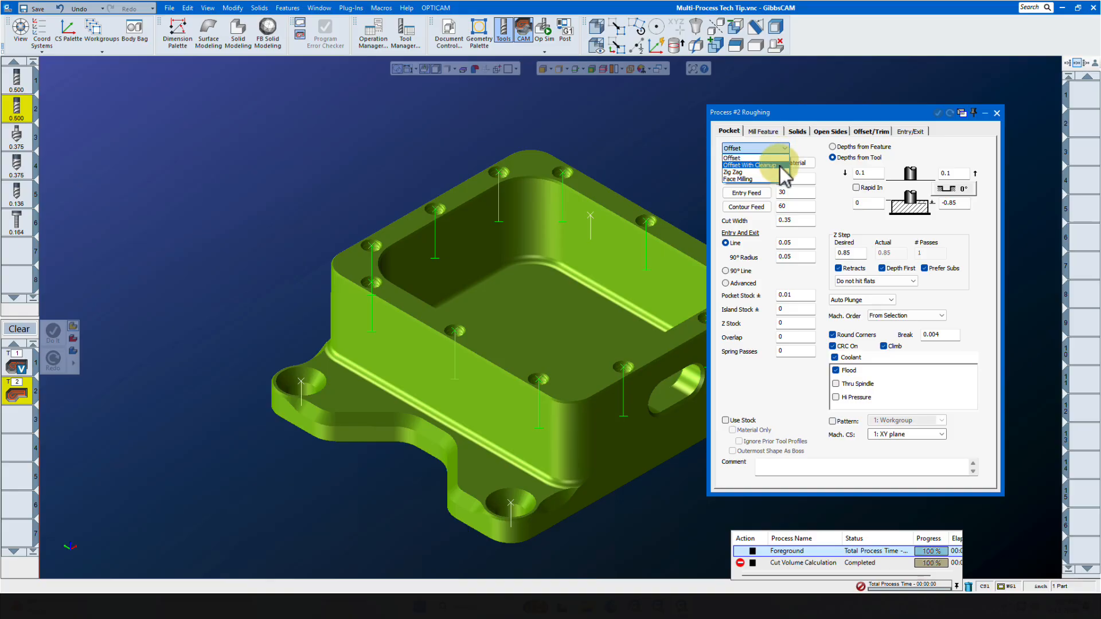
left_click(782, 169)
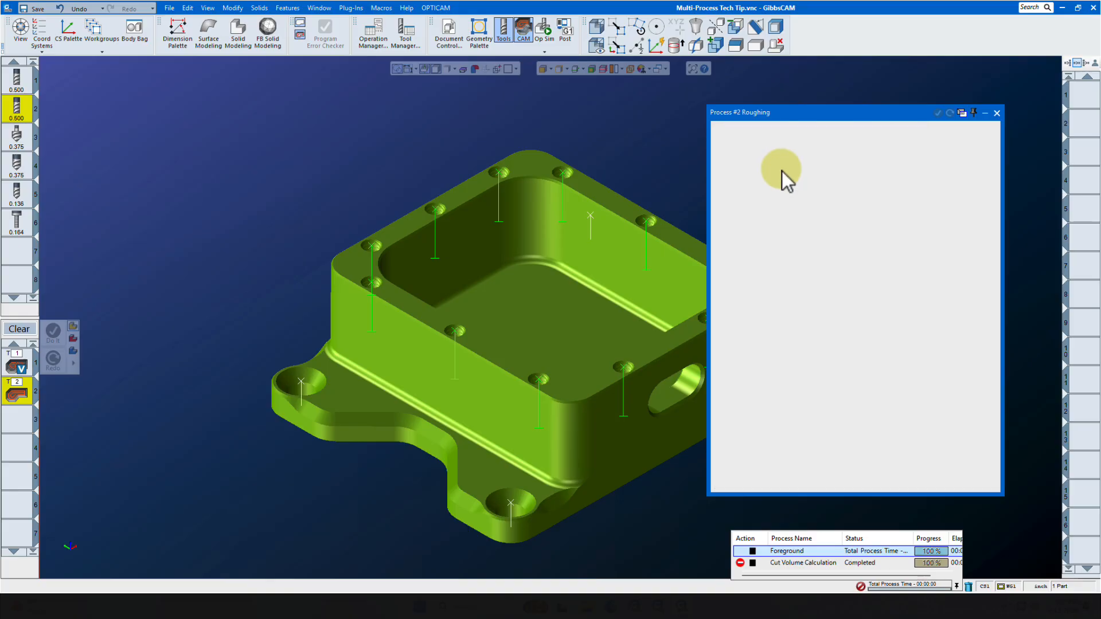
double_click(964, 203)
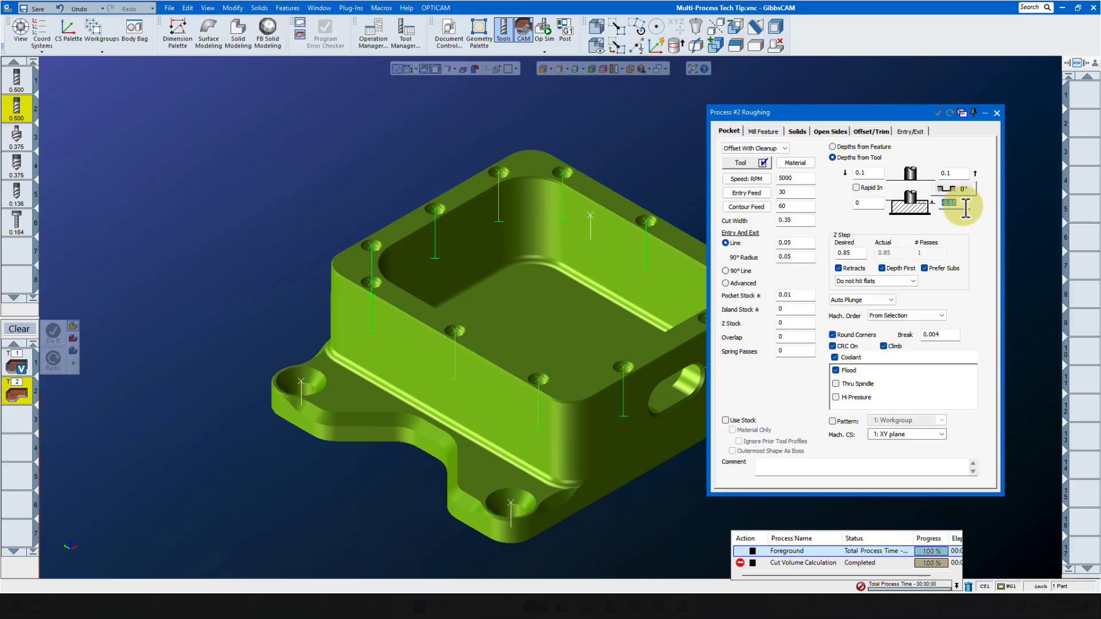
double_click(802, 297)
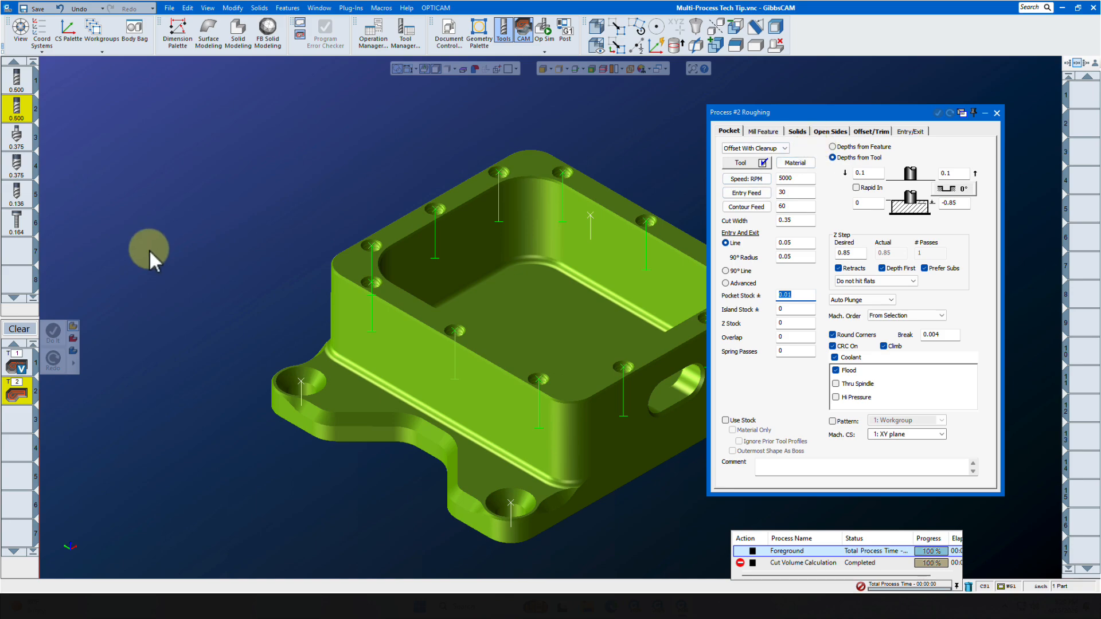
Add a Contour process for the second 0.500 tool and set its stock to 0
mouse_move(18, 118)
left_click_drag(18, 117, 17, 421)
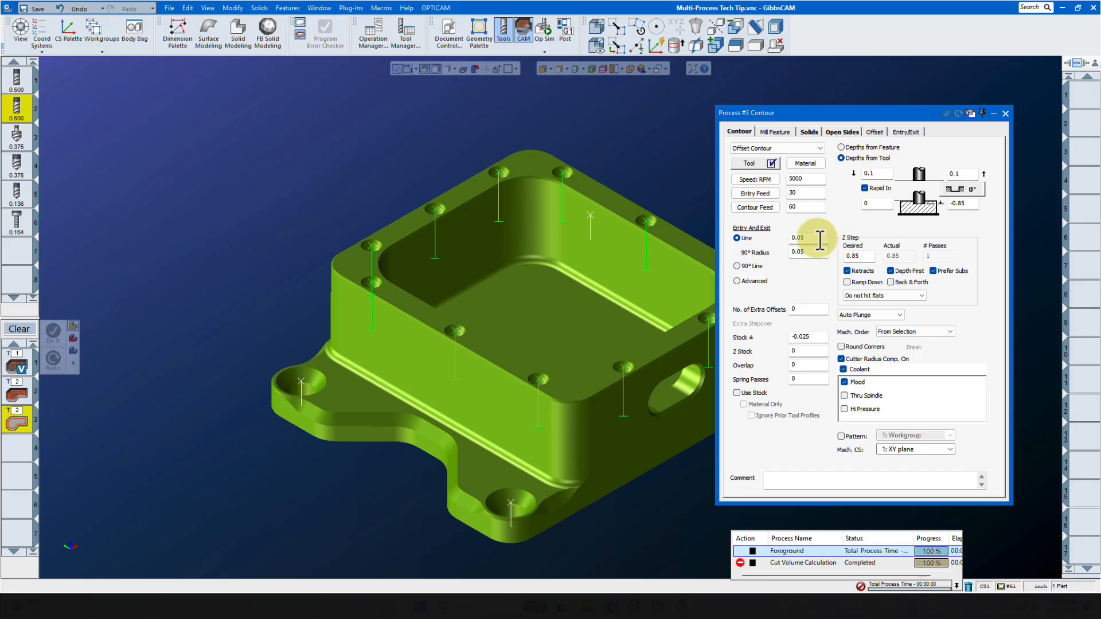
double_click(815, 336)
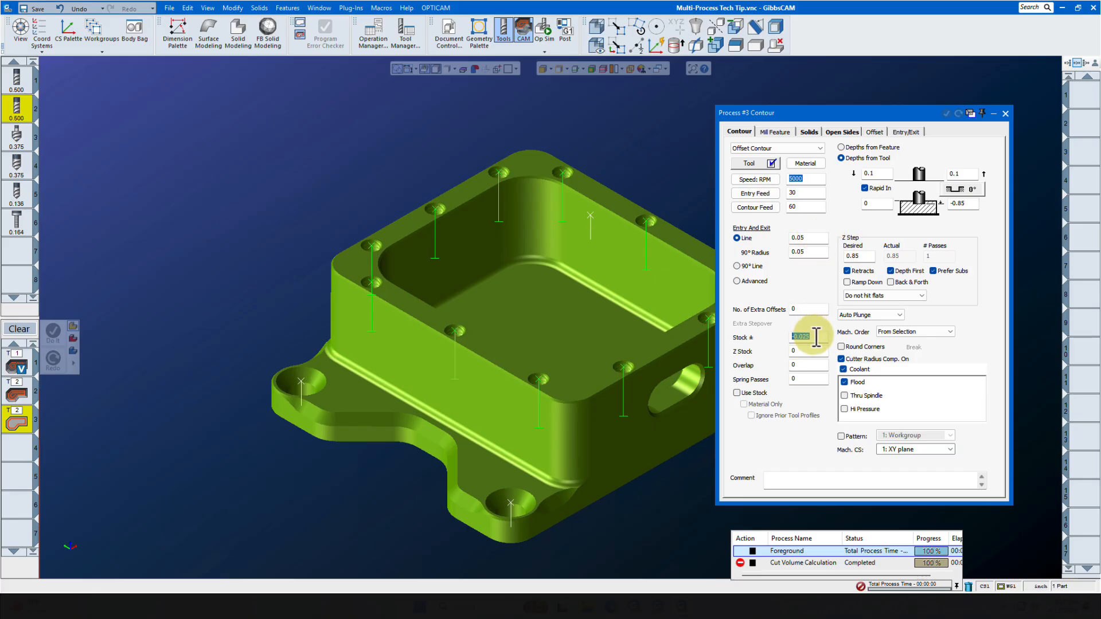
type("0")
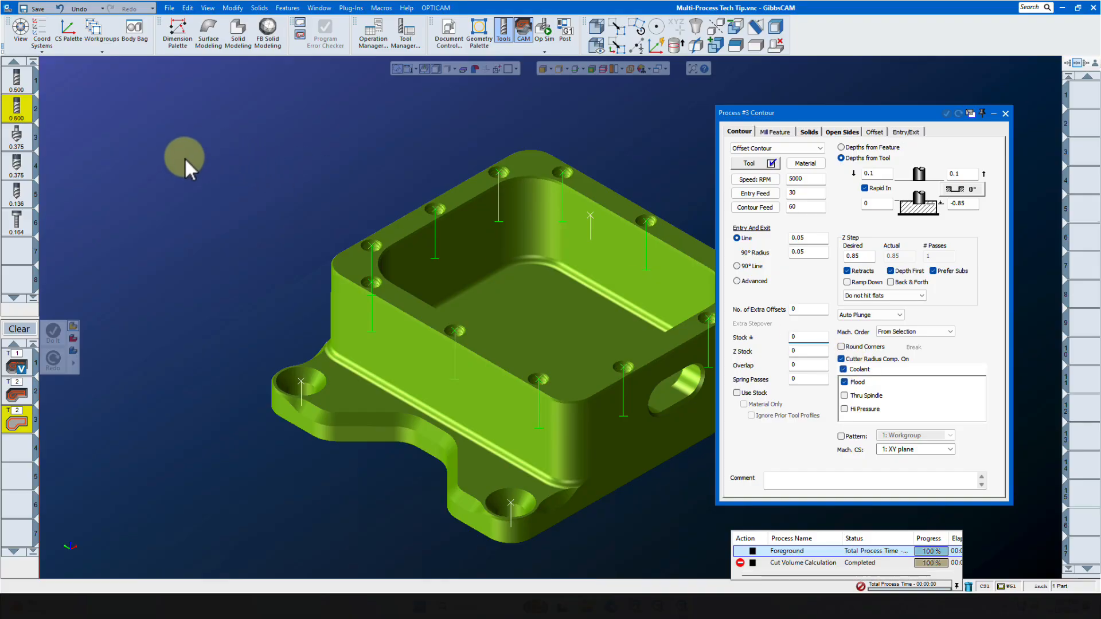
Add a Contour process for the 0.375 tool with bottom depth -0.1 and stock -0.025, then close it
left_click_drag(16, 138, 30, 454)
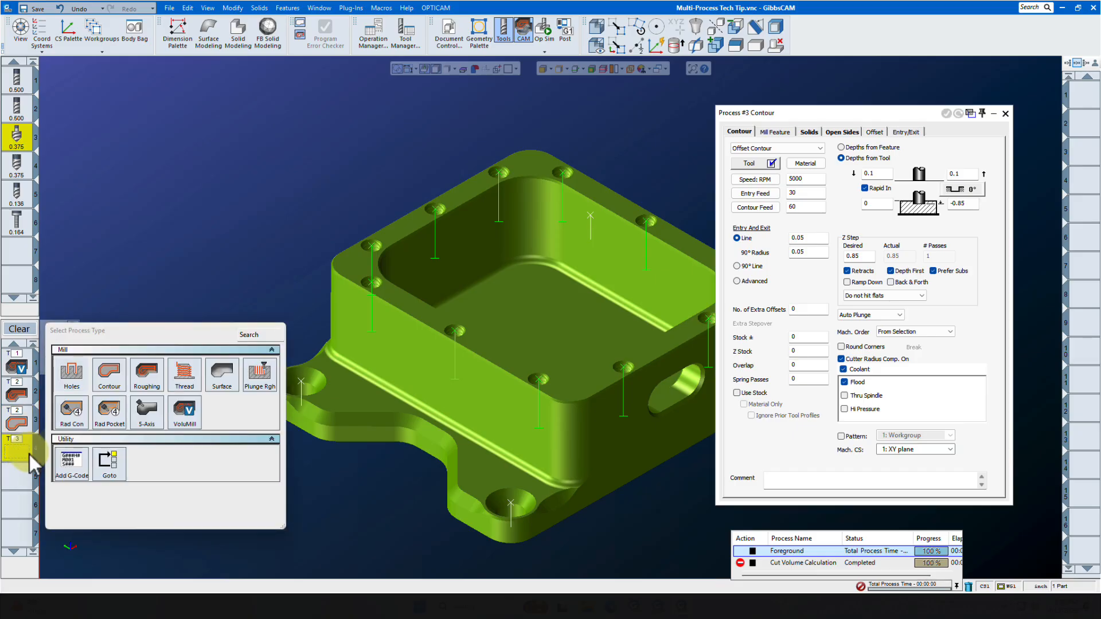
left_click(112, 376)
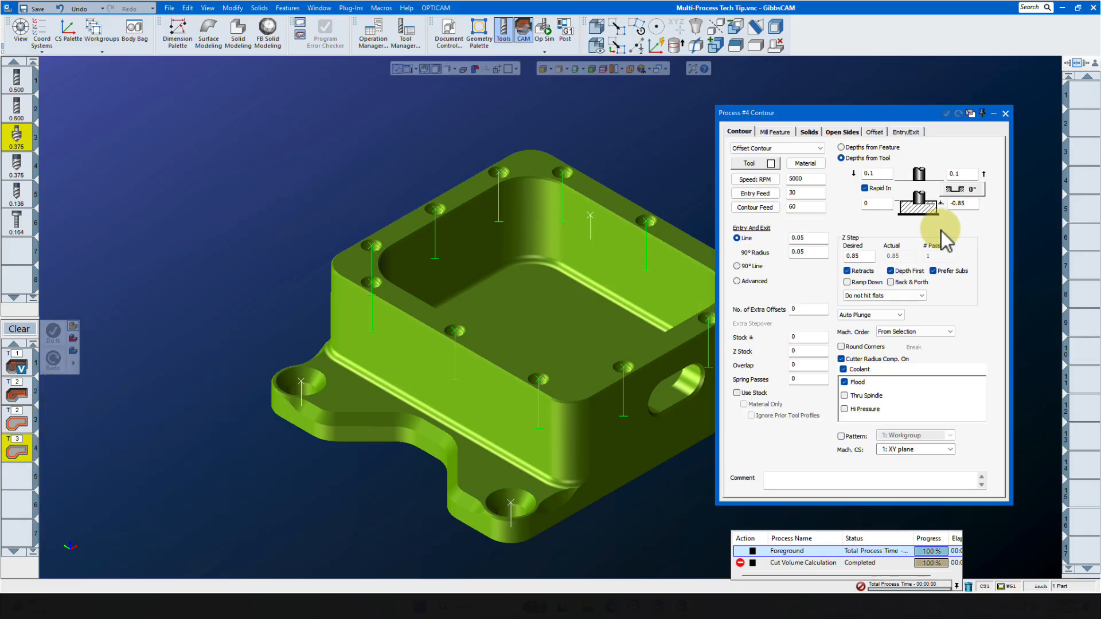
double_click(973, 204)
key("BackSpace")
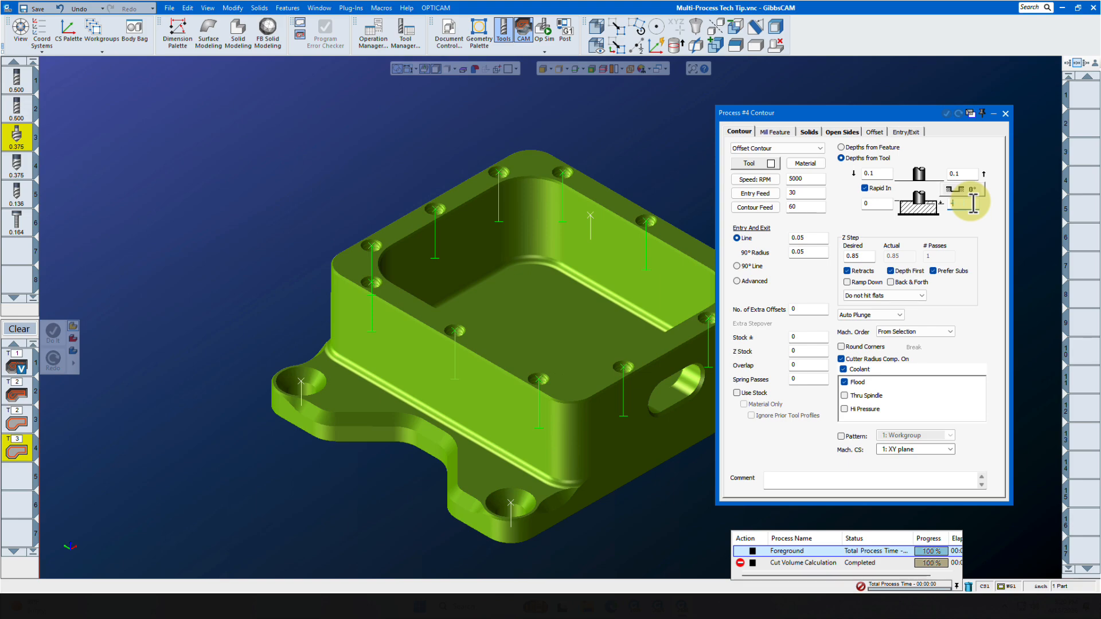
type("-.1")
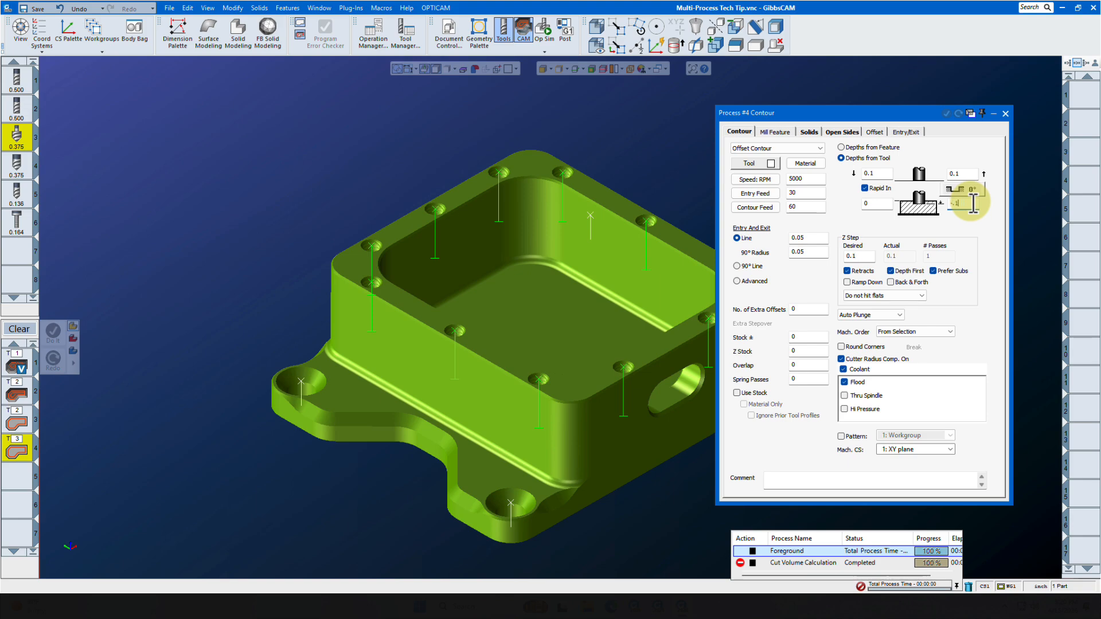
double_click(809, 339)
key("BackSpace")
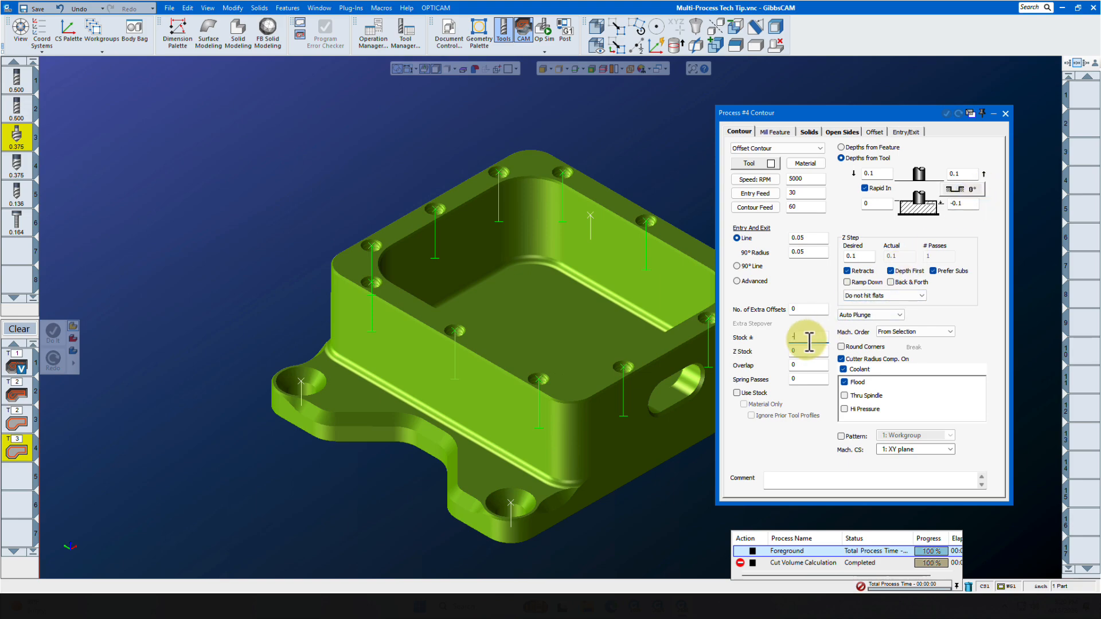
type("-.025")
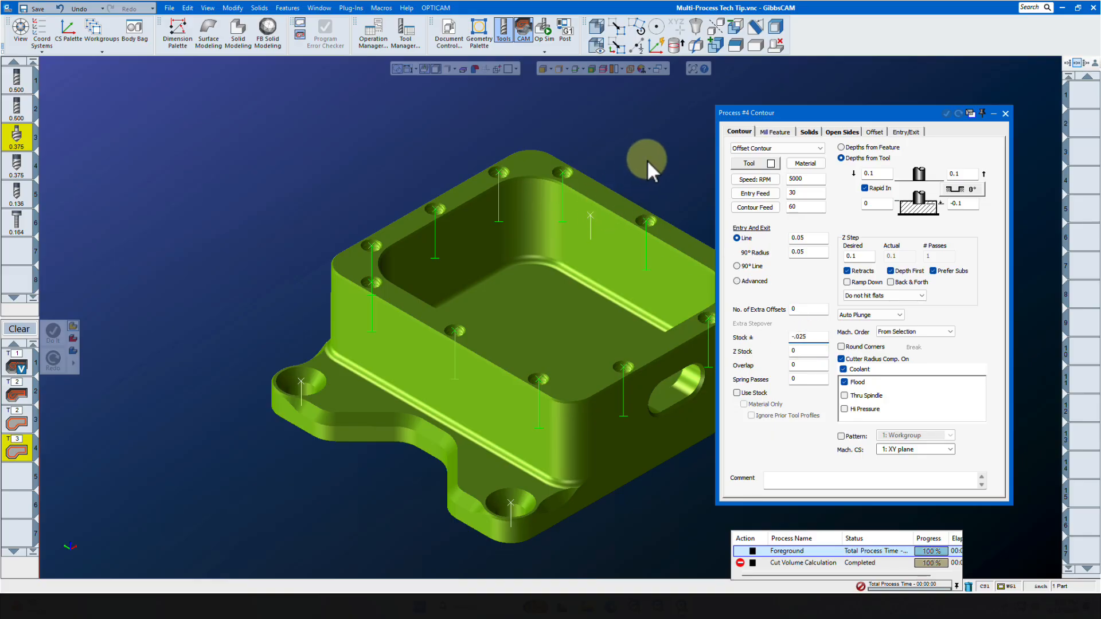
left_click(1005, 113)
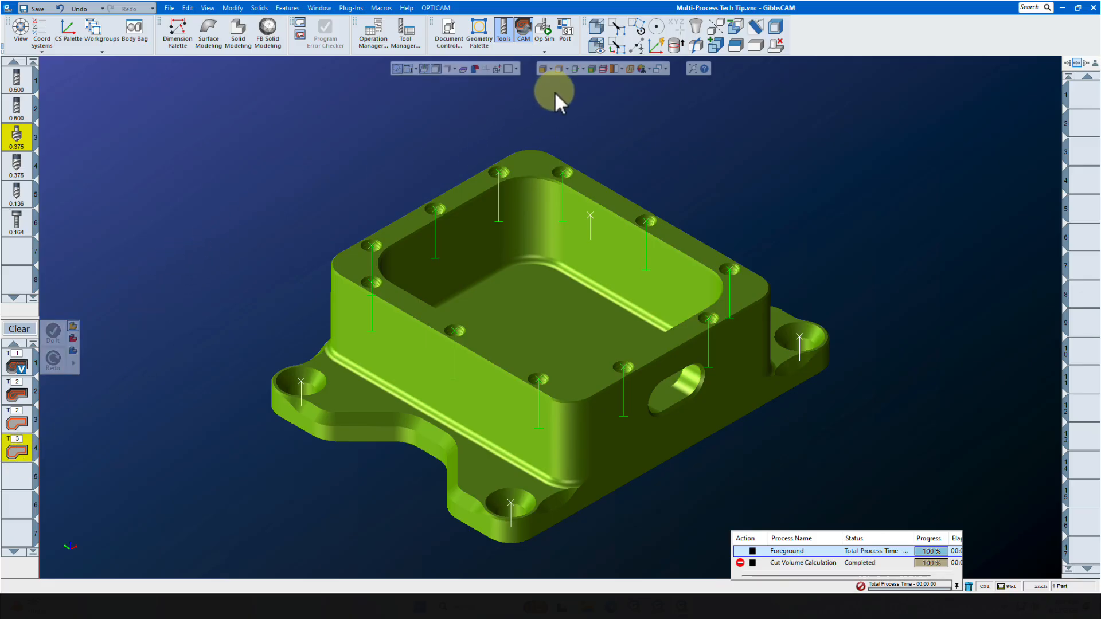
Select the pocket's top edge chain on the part and apply all processes to it with Do It
left_click(574, 69)
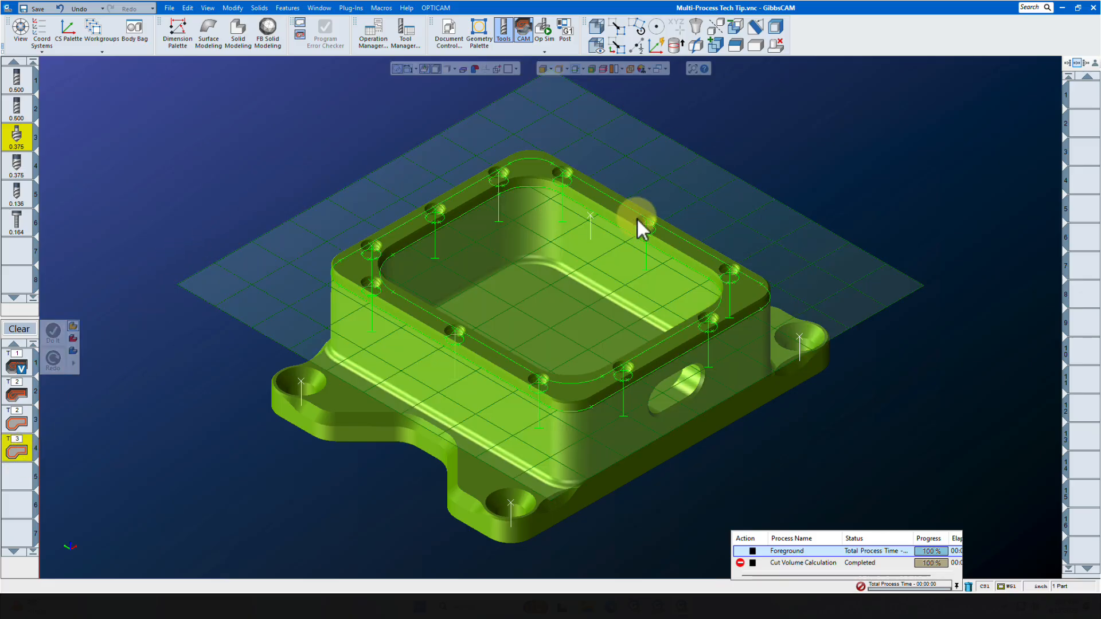
left_click(617, 228)
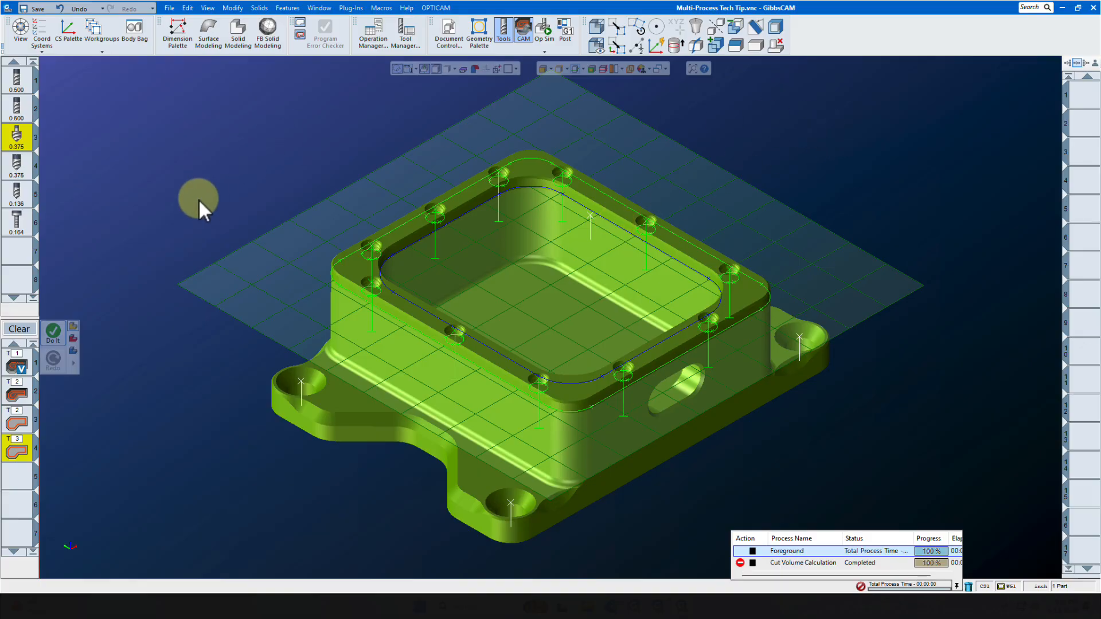
left_click(53, 333)
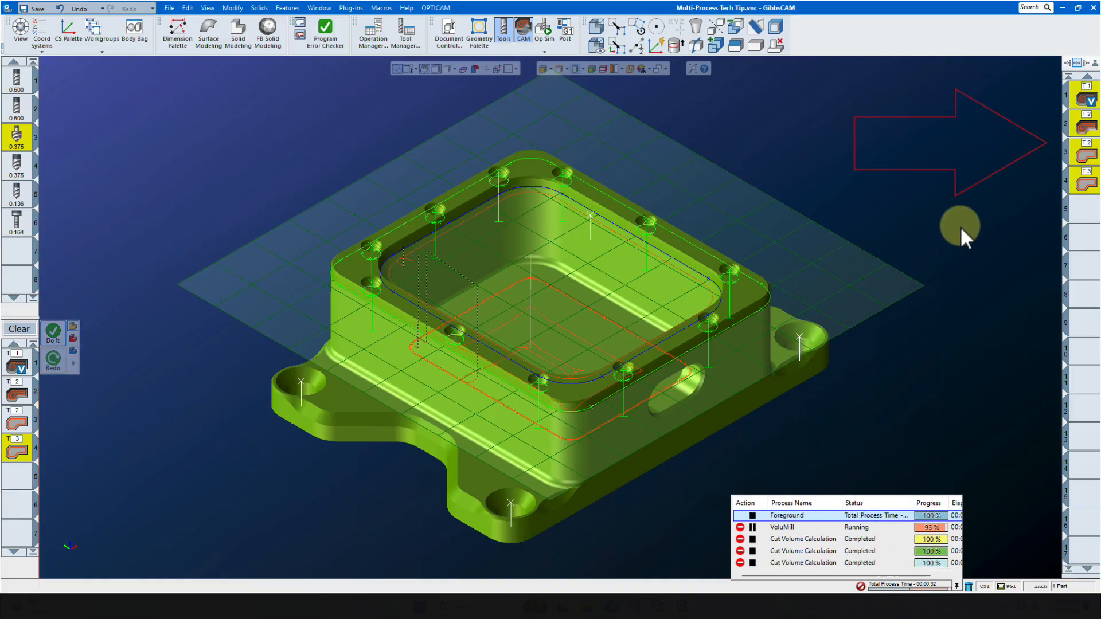
Reload the four existing pocket operations into the process list as processes
left_click_drag(1084, 106, 1053, 239)
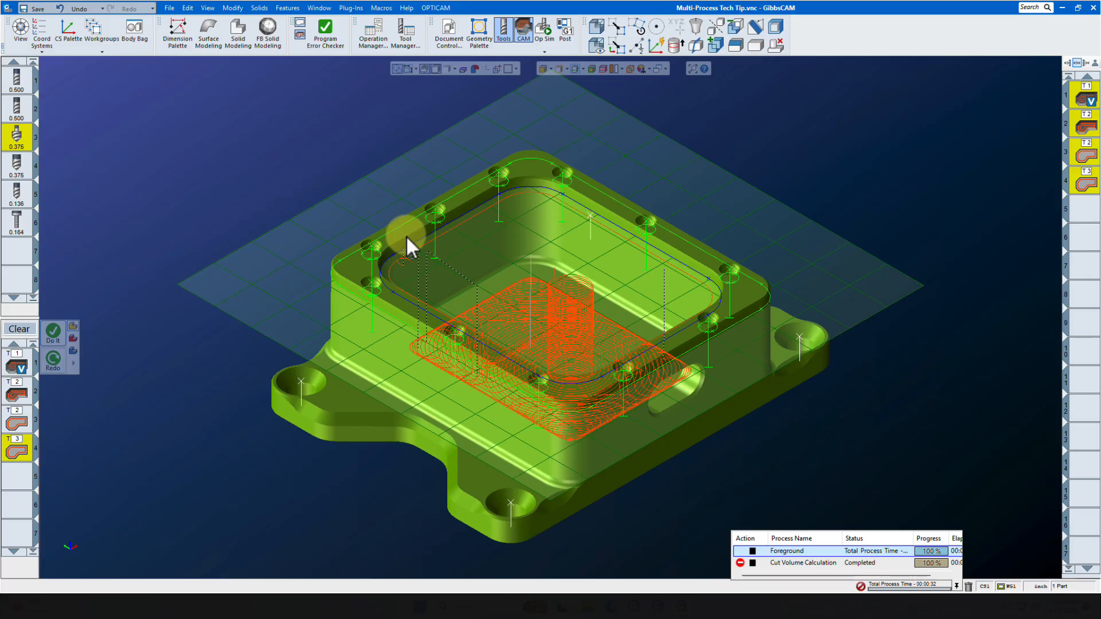
left_click(24, 331)
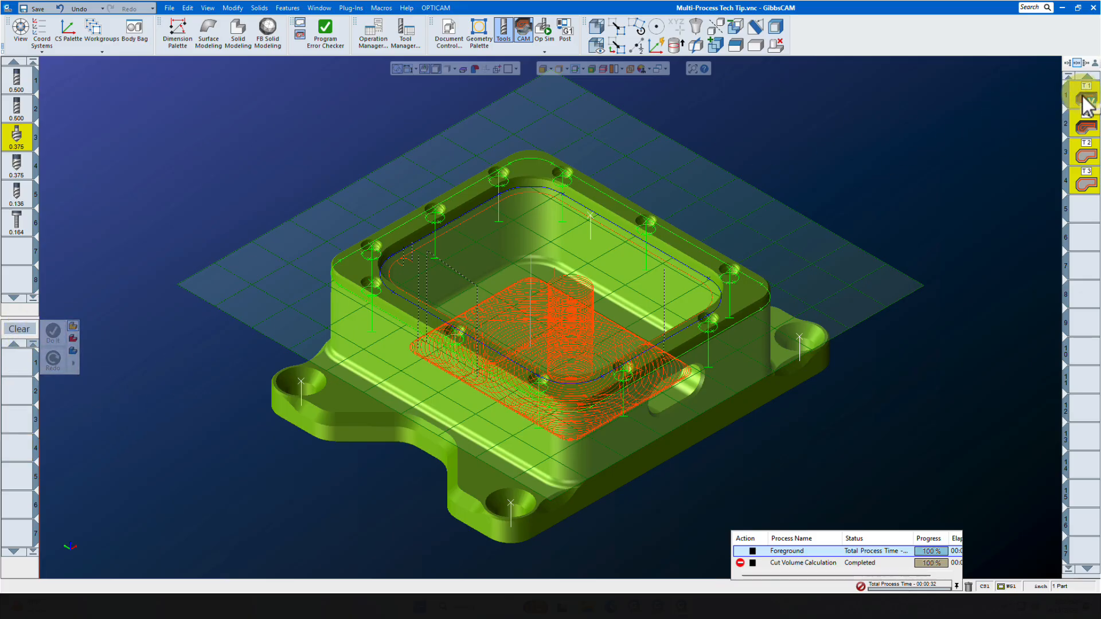
left_click(944, 119)
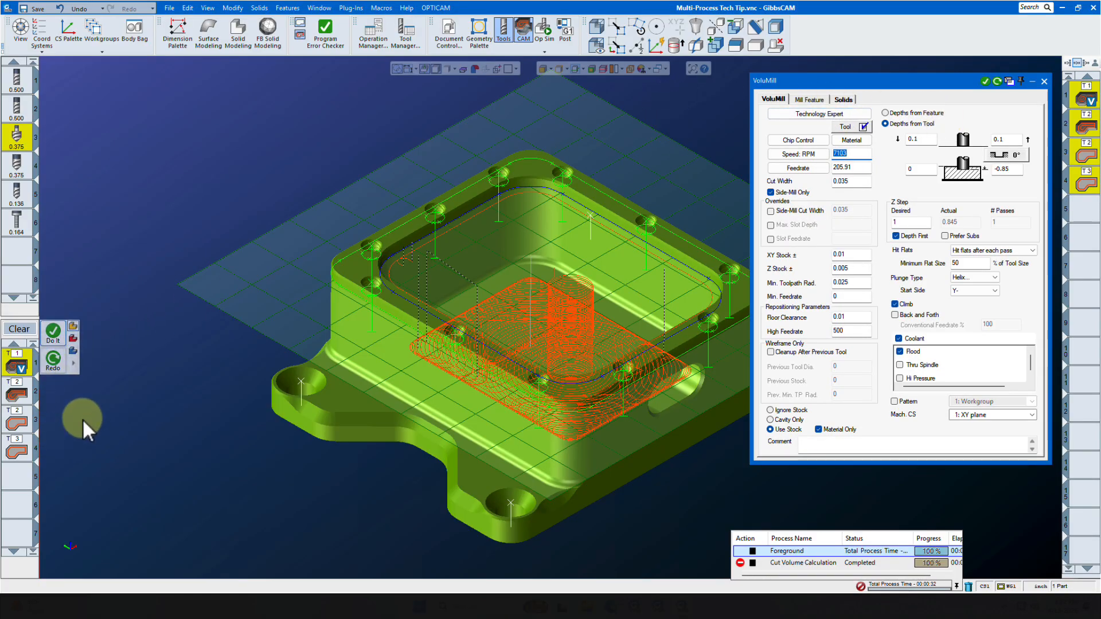
left_click(1044, 82)
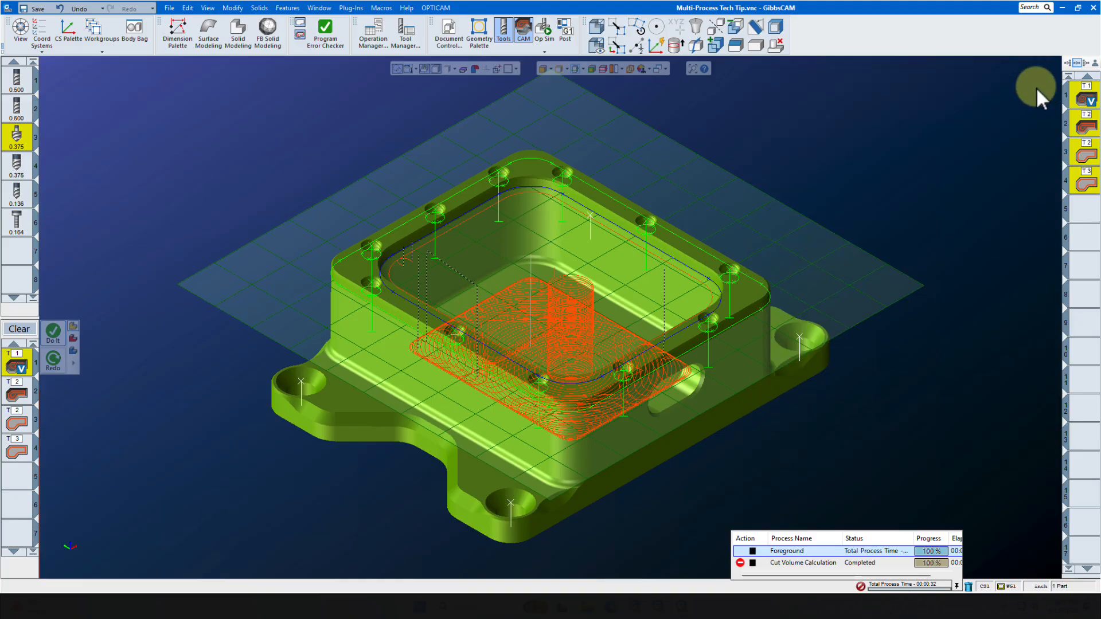
Clear the process list, pick the next empty operation slot and hide the displayed toolpaths
left_click(21, 330)
left_click(1083, 211)
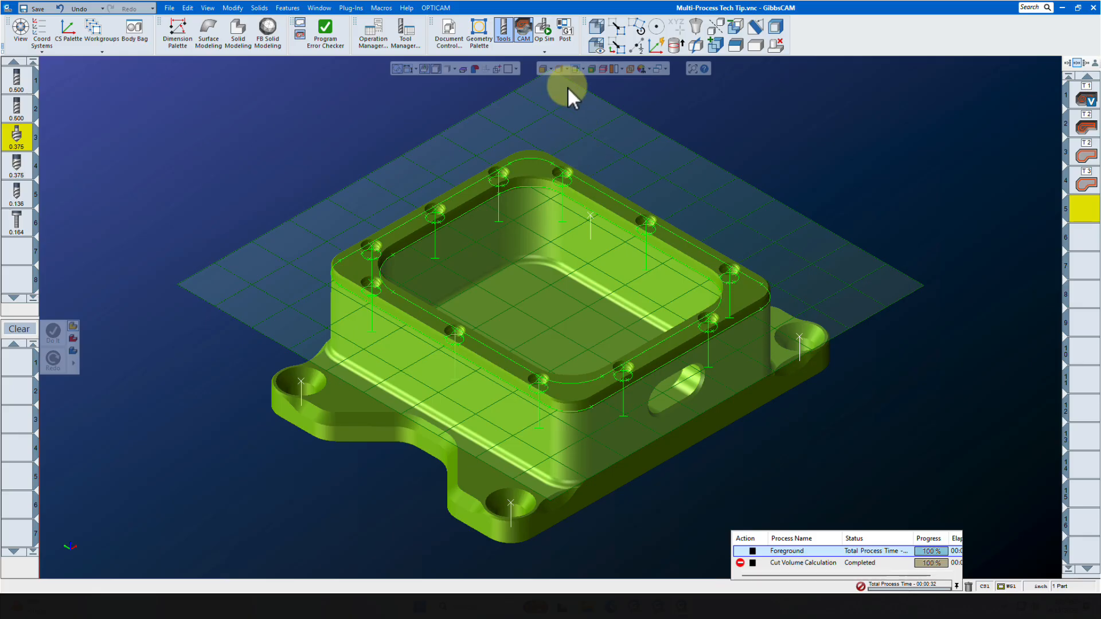
left_click(574, 69)
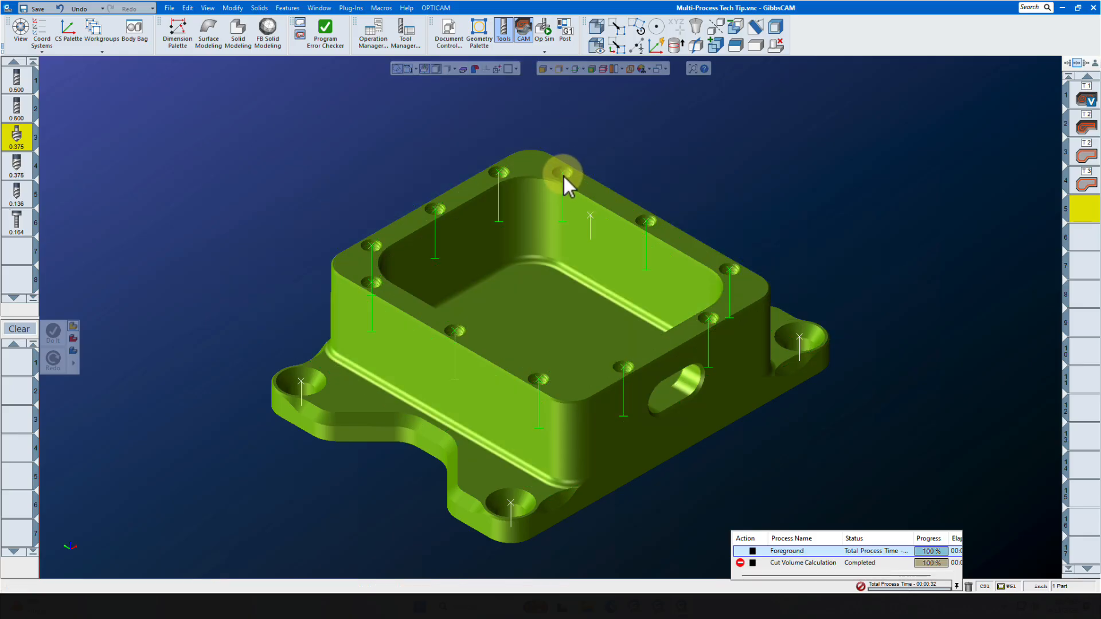
Add a Holes process for the second 0.375 tool and calculate its speed and feed from the feeds and speeds table
left_click(17, 167)
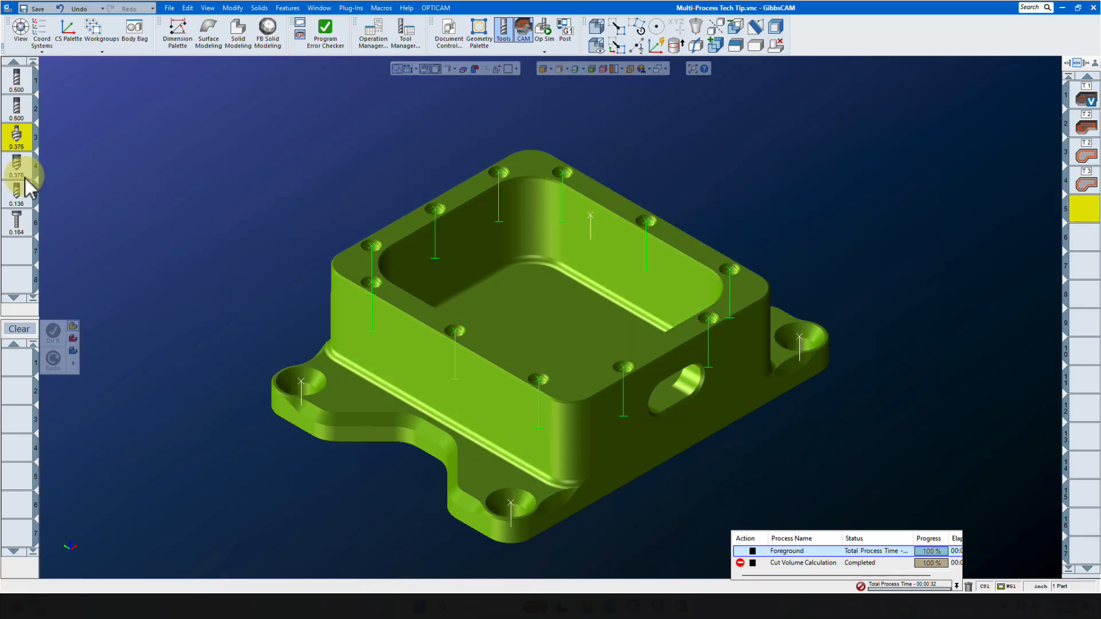
left_click_drag(15, 165, 21, 363)
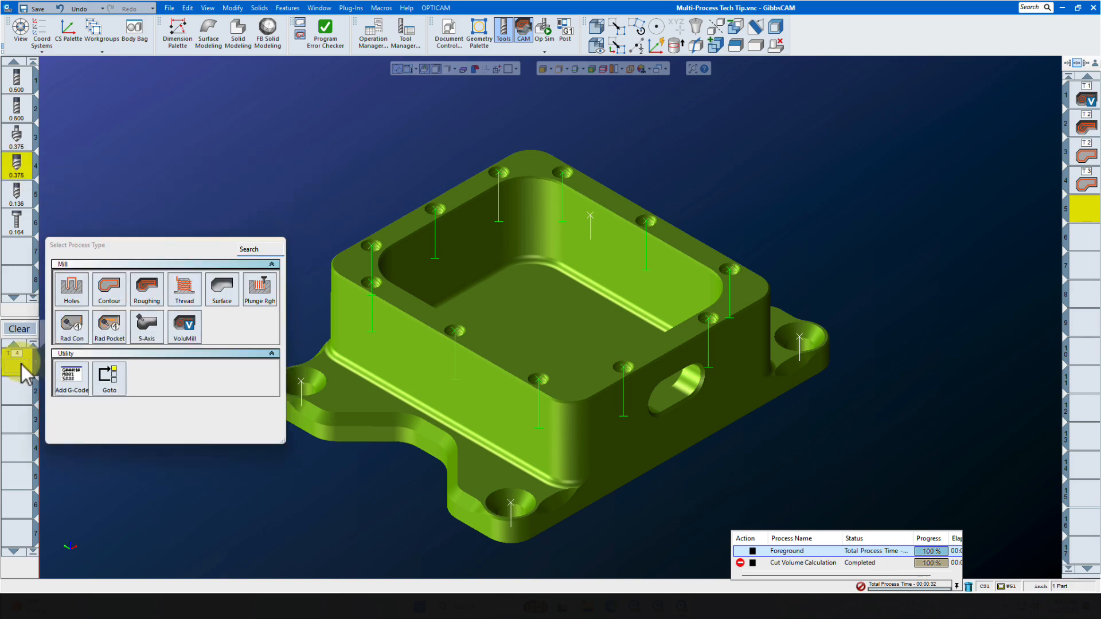
left_click(71, 287)
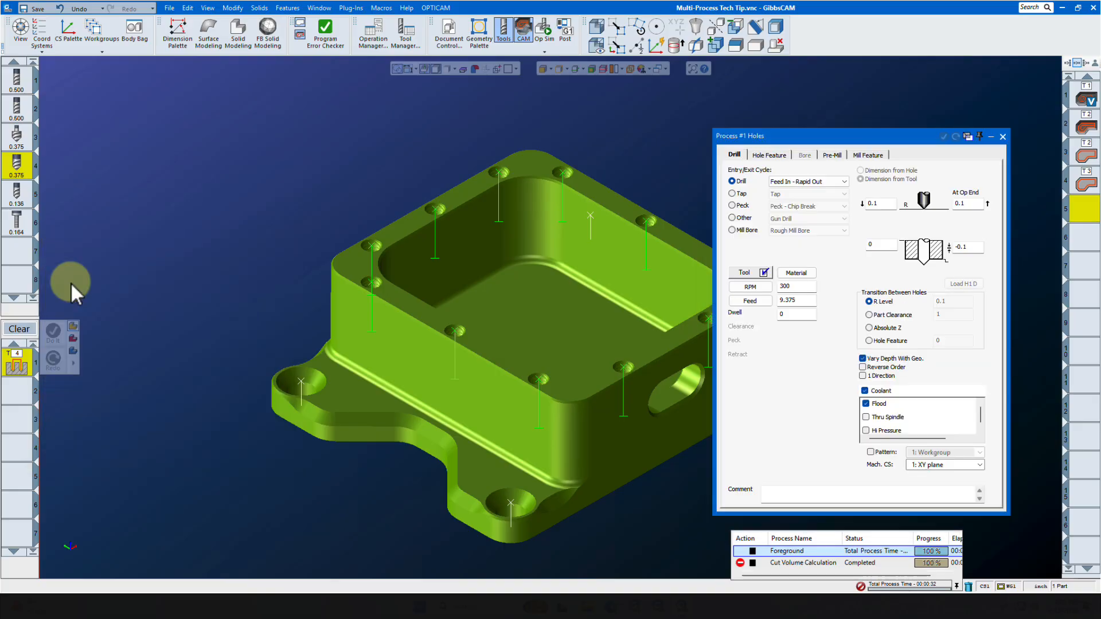
left_click(745, 273)
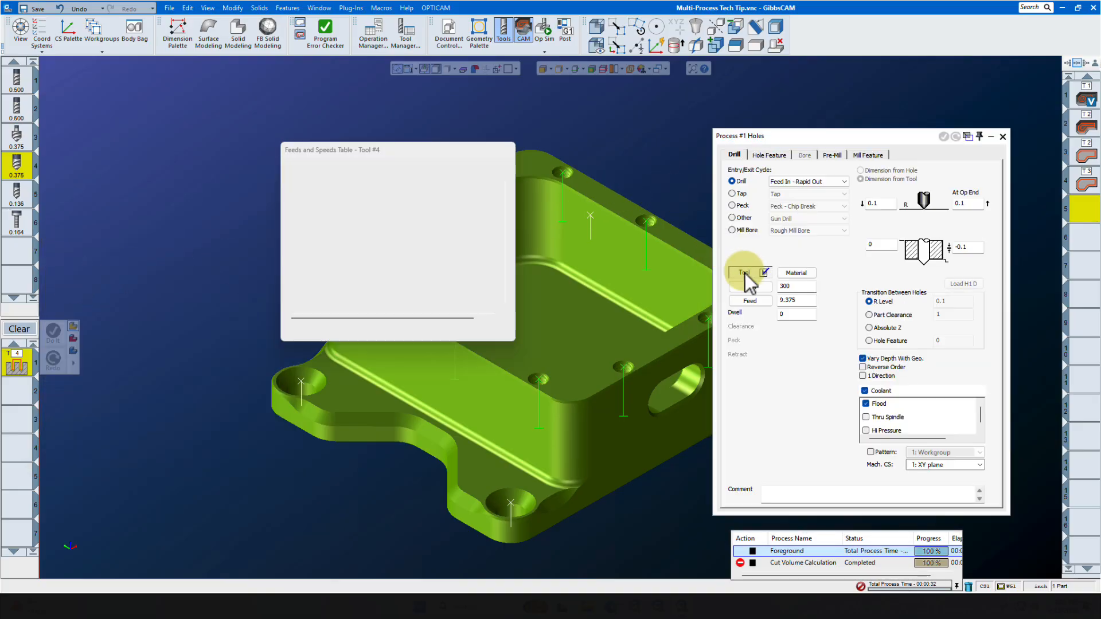
left_click(292, 191)
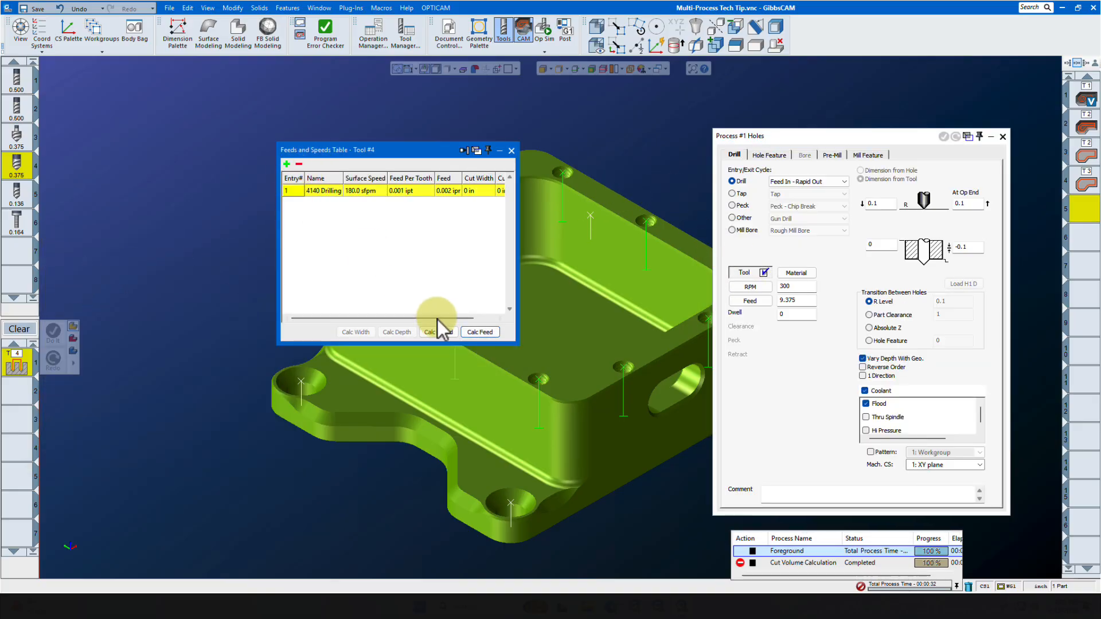
left_click(442, 332)
left_click(480, 334)
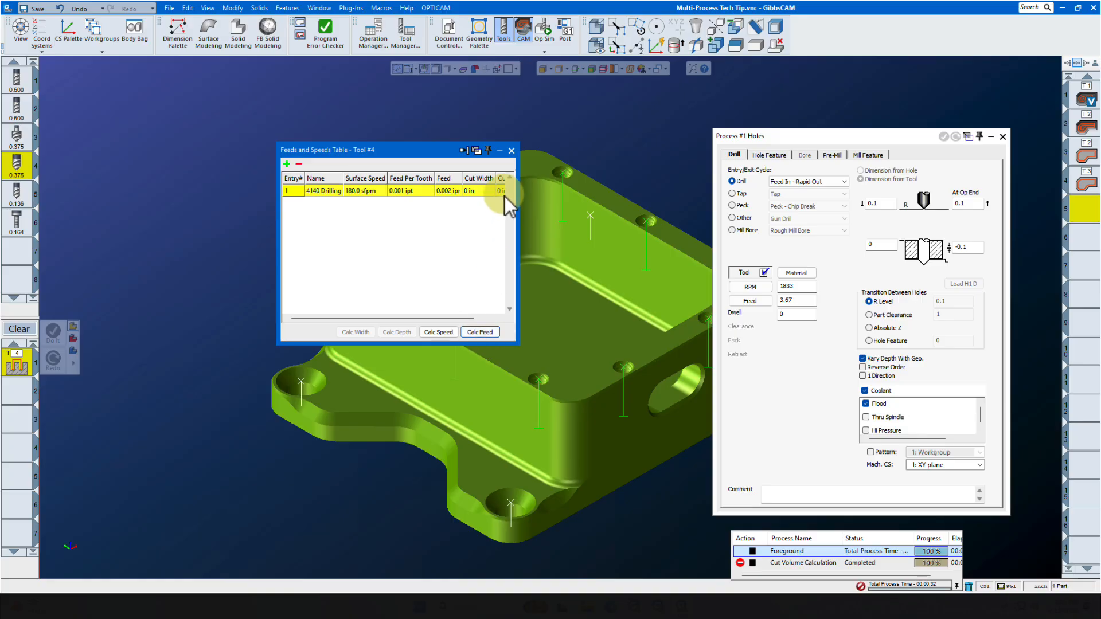
left_click(511, 150)
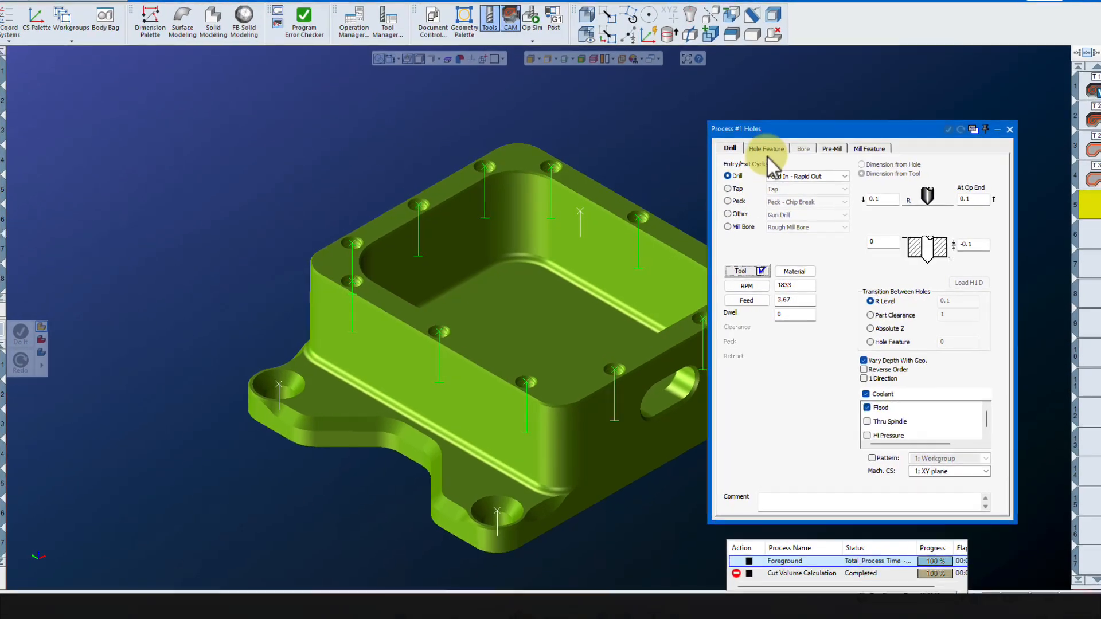
Set the hole feature R level to From Hole Feature, op end to Same As R Level, and feature depth to Chamfer
left_click(767, 150)
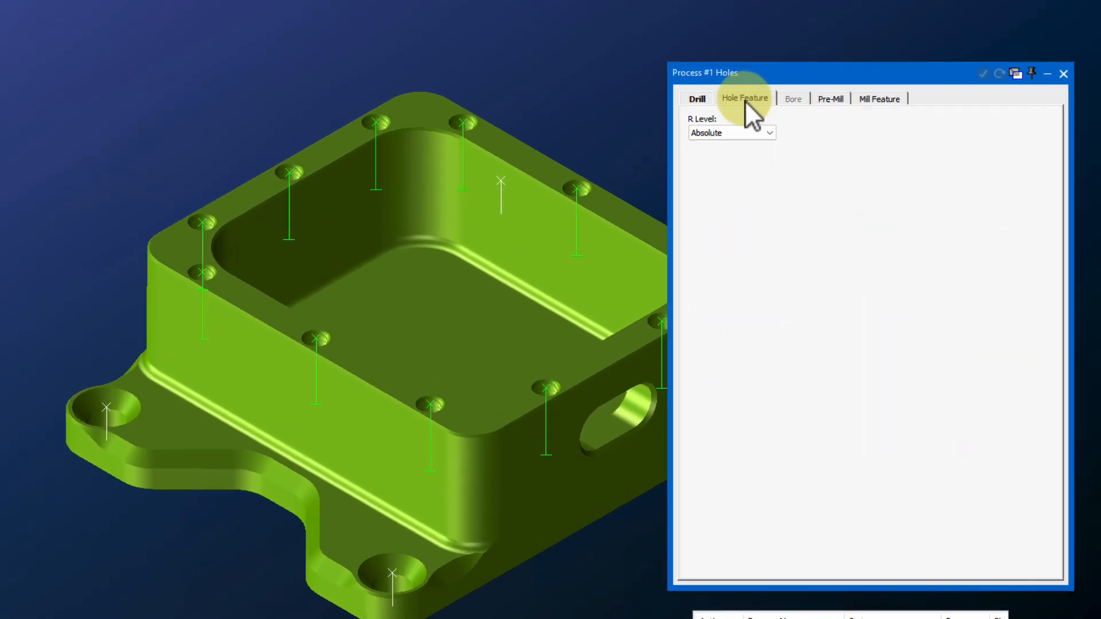
left_click(759, 123)
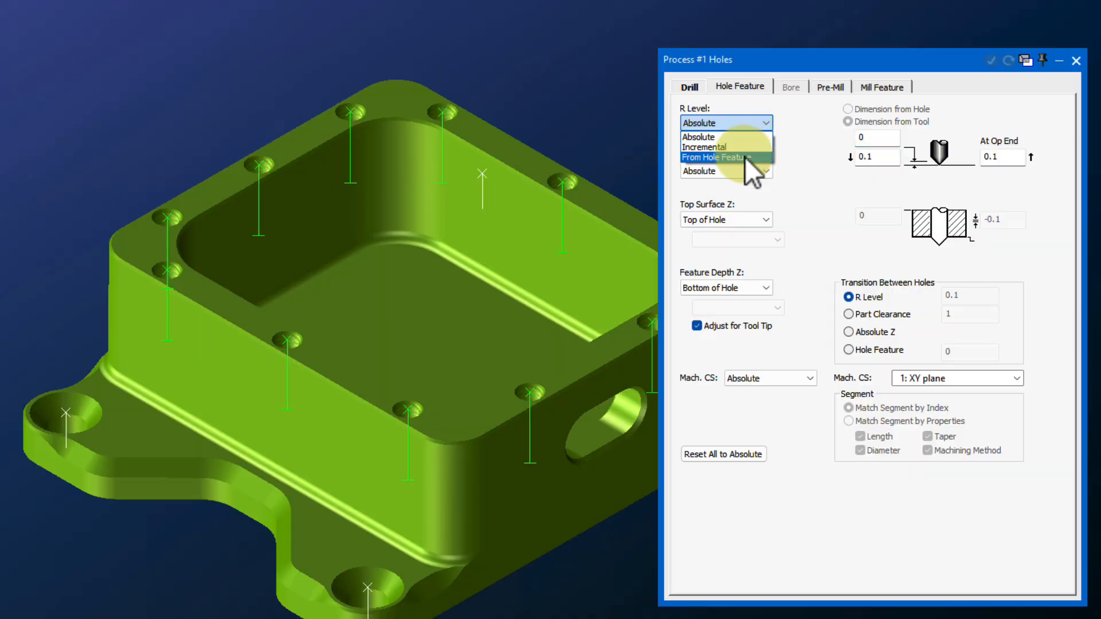
left_click(746, 156)
left_click(753, 167)
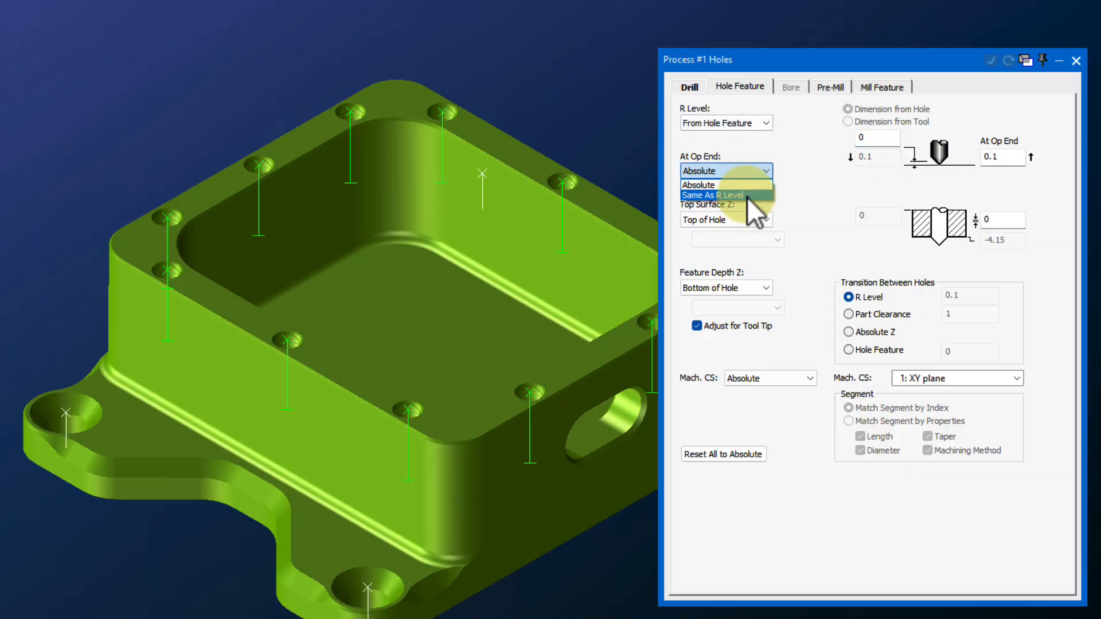
left_click(747, 196)
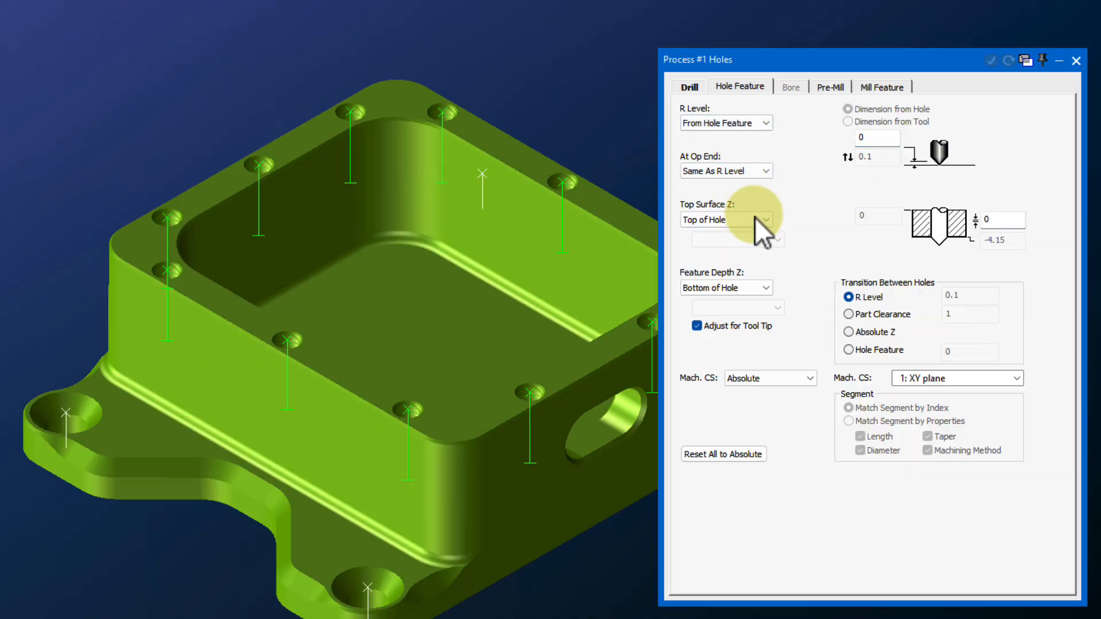
left_click(755, 287)
left_click(747, 322)
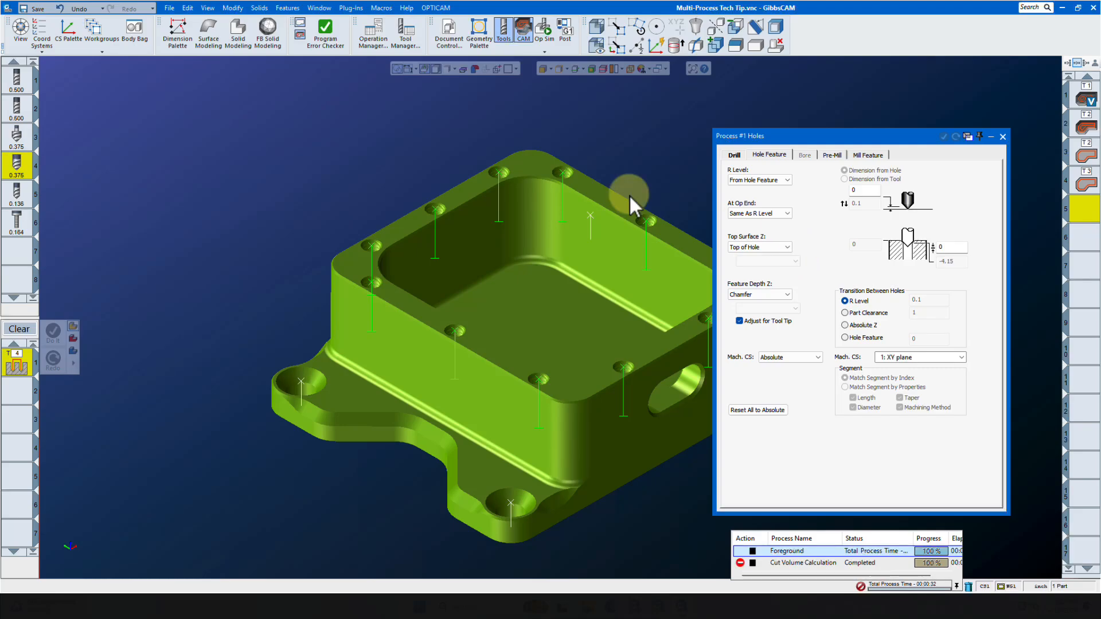
Add a Peck Holes process for the 0.136 tool with feature depth at Bottom of Hole
mouse_move(19, 204)
left_click_drag(16, 201, 22, 397)
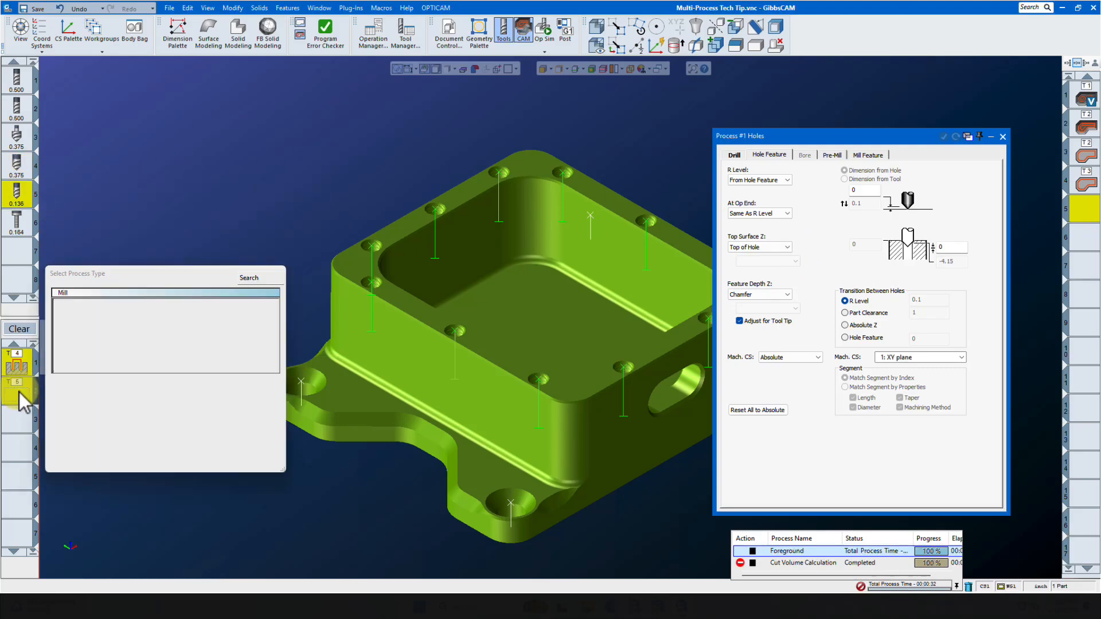
left_click(76, 321)
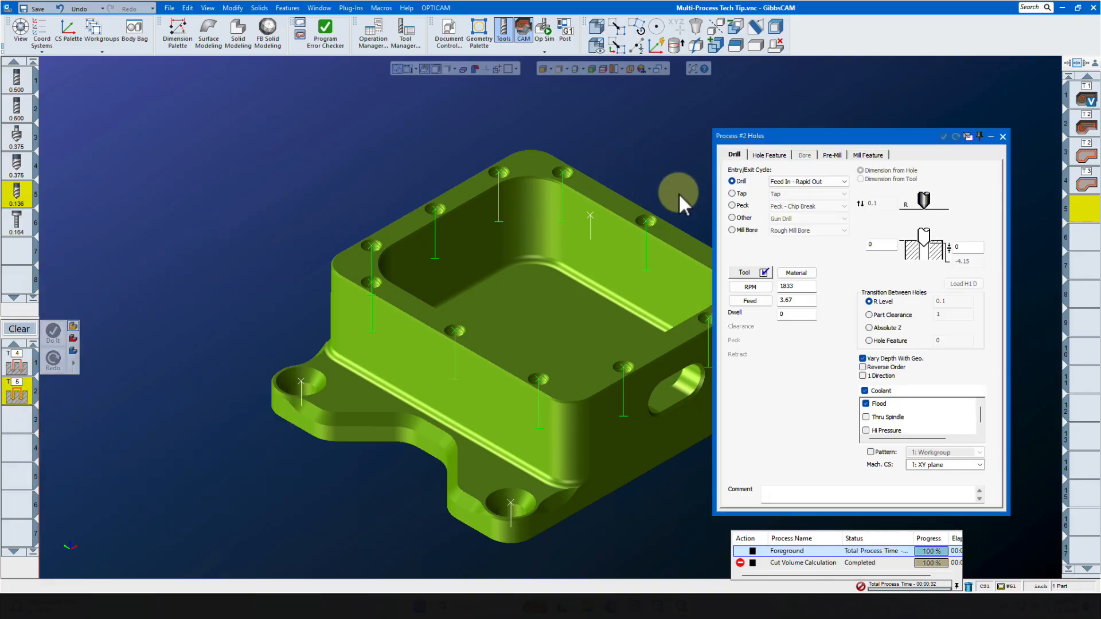
left_click(729, 203)
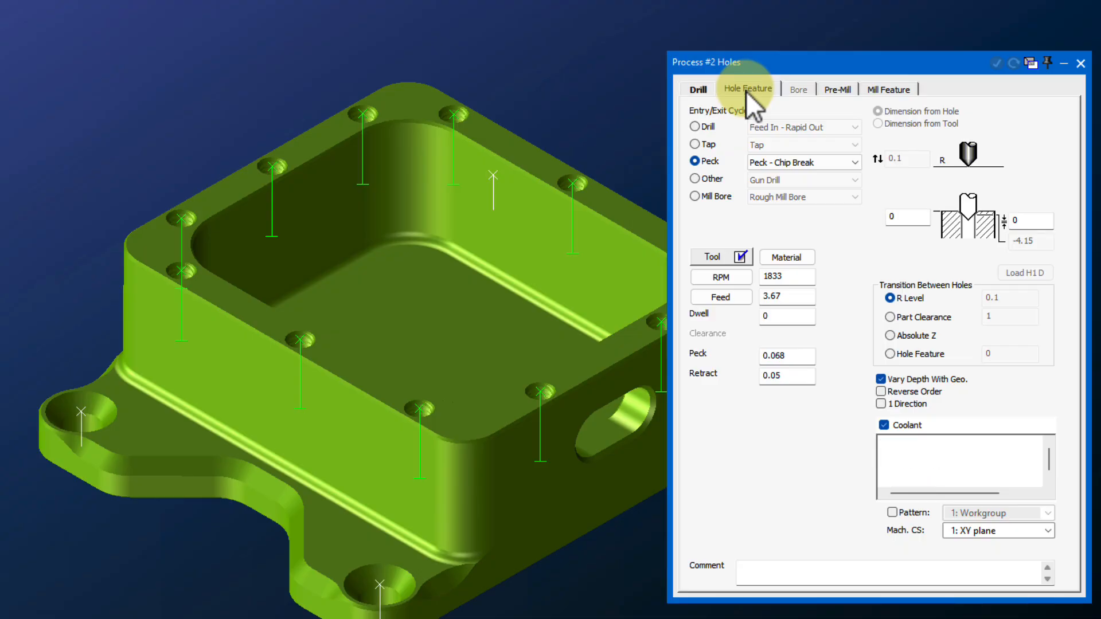
left_click(746, 91)
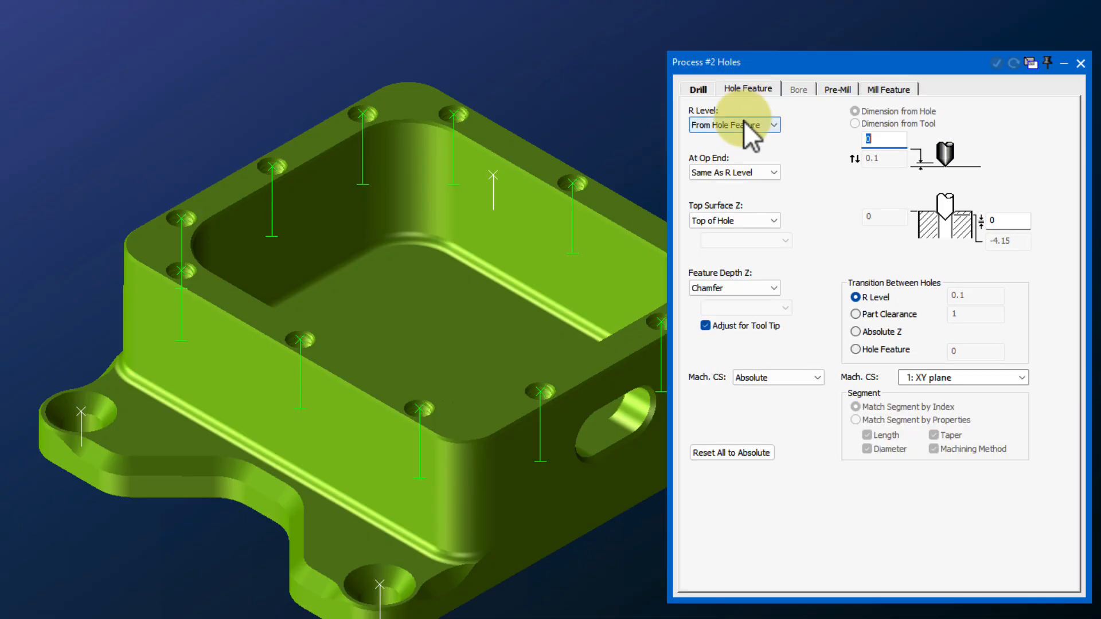
left_click(768, 288)
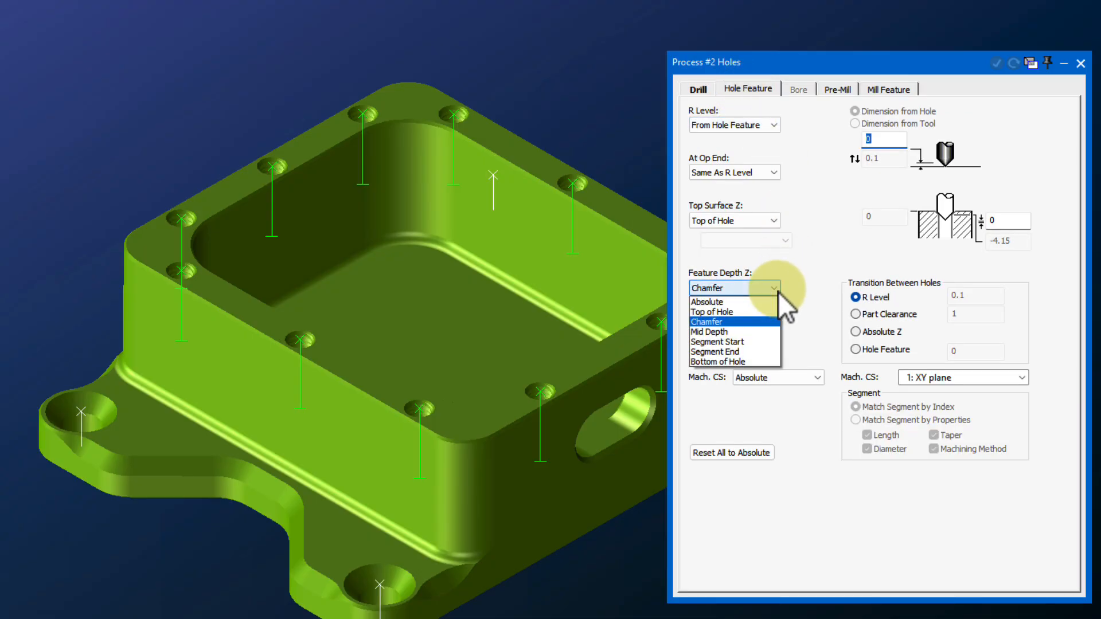
left_click(758, 361)
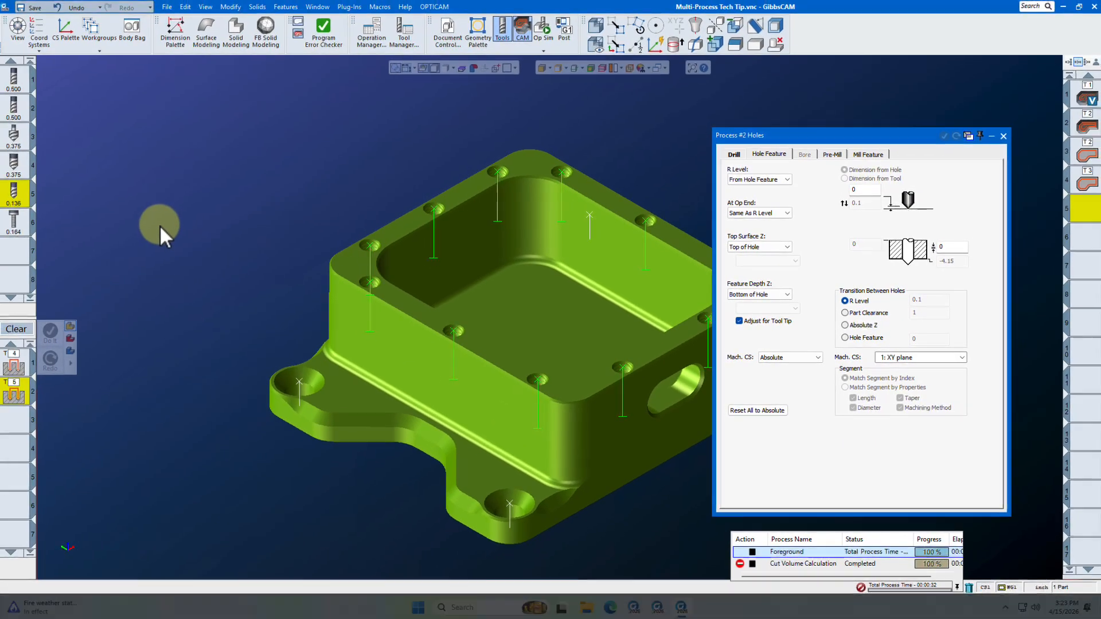
Add a Rigid Tap Holes process for the 0.164 tool with the spindle speed set to 400 RPM
left_click_drag(16, 221, 19, 421)
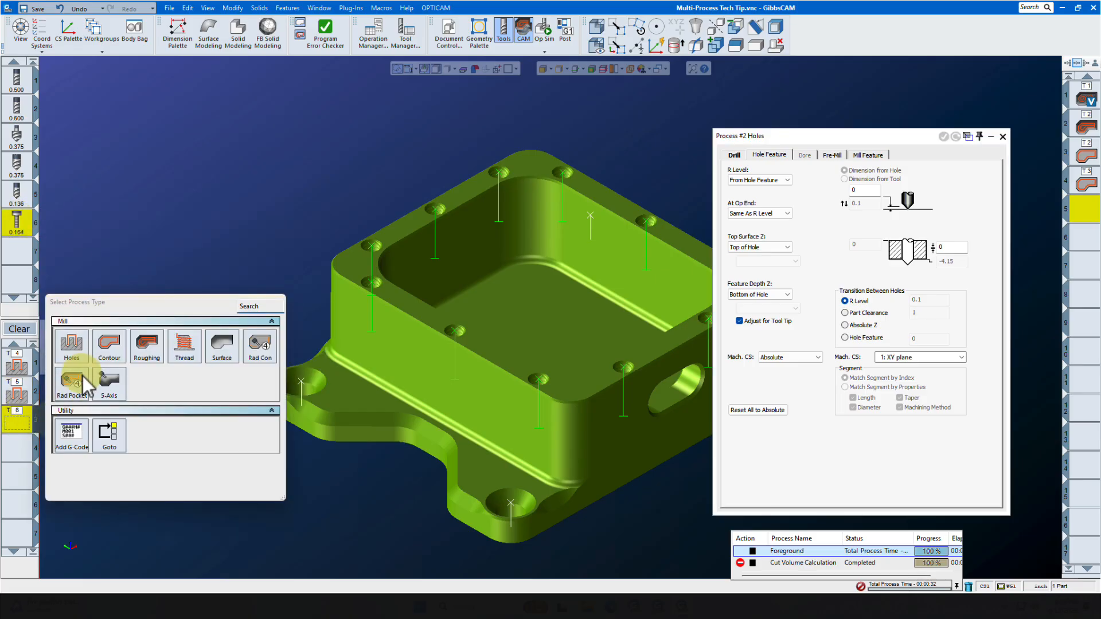
left_click(72, 344)
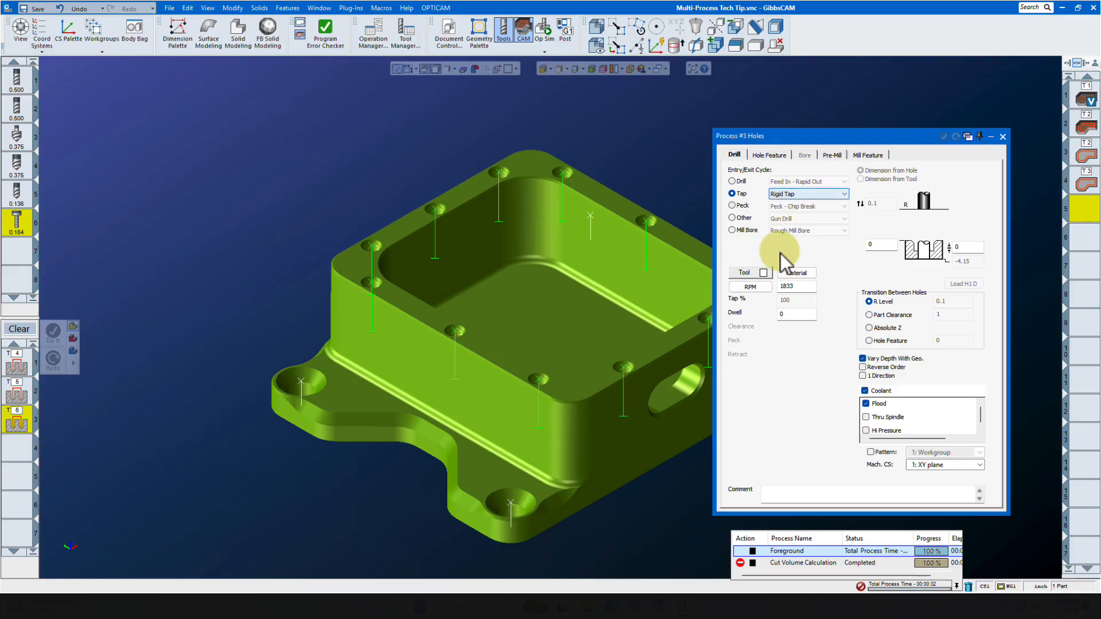
double_click(803, 286)
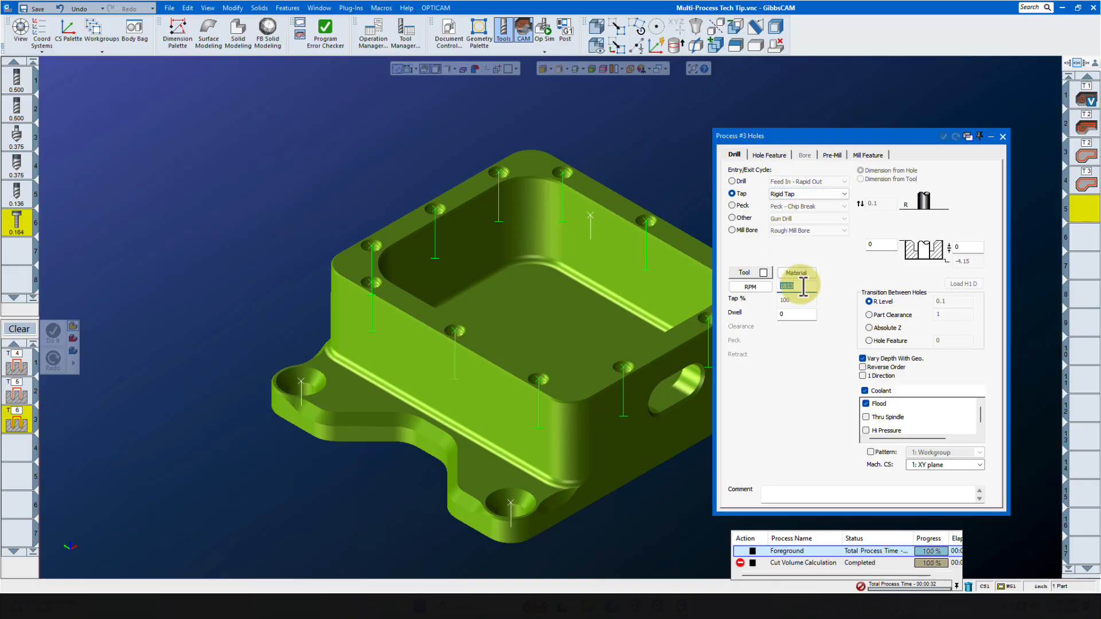
type("400")
Set the tap's feature depth offset to .01 and close the process dialog
left_click(769, 155)
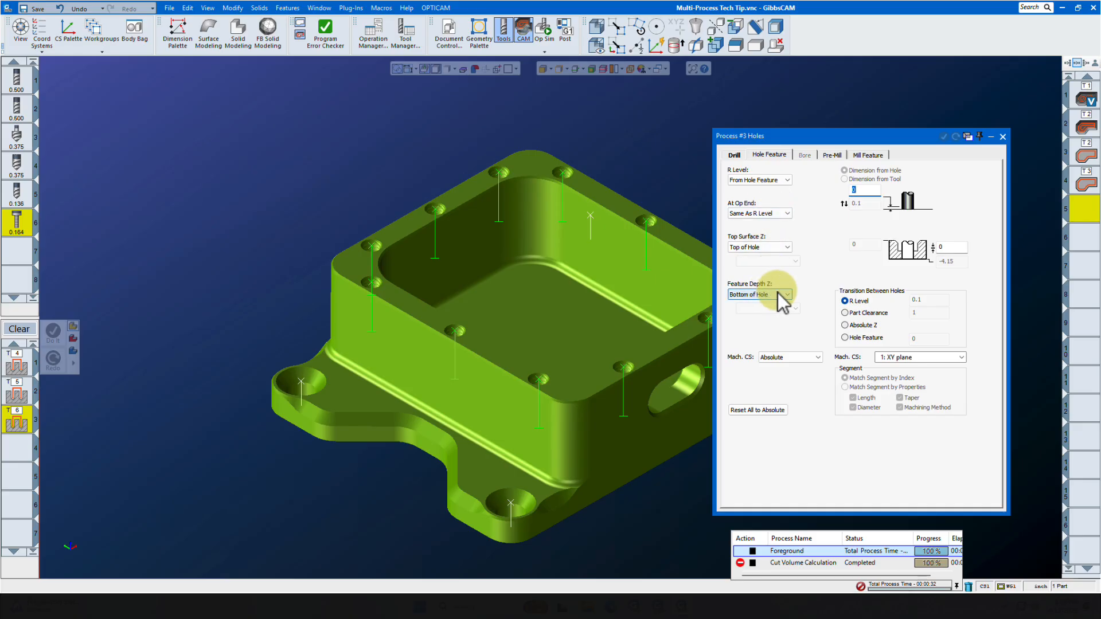
left_click(951, 248)
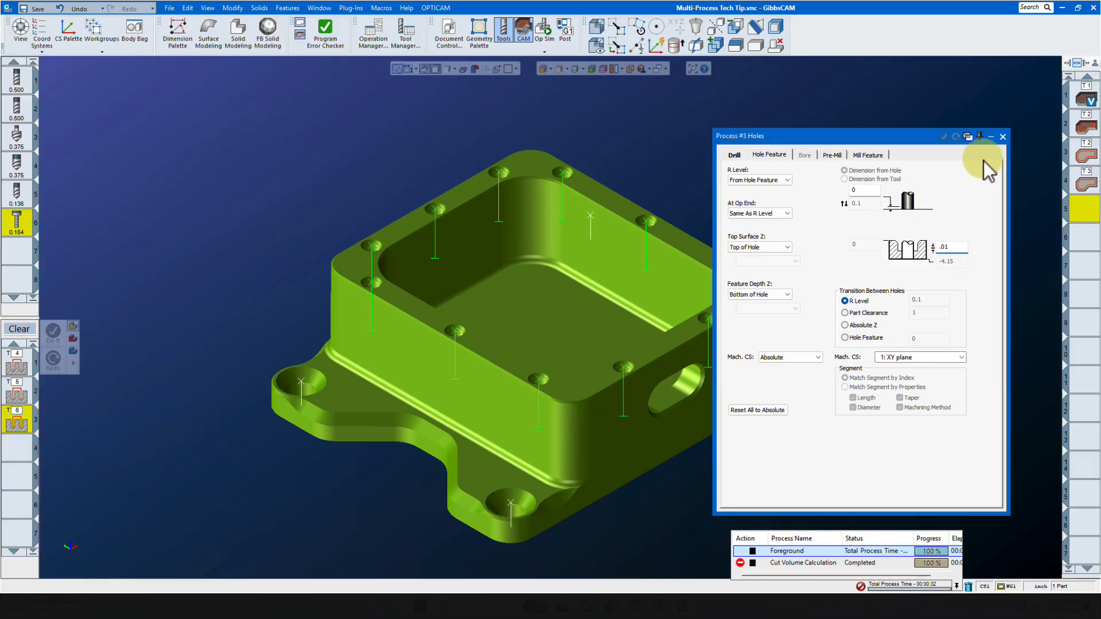
left_click(1003, 137)
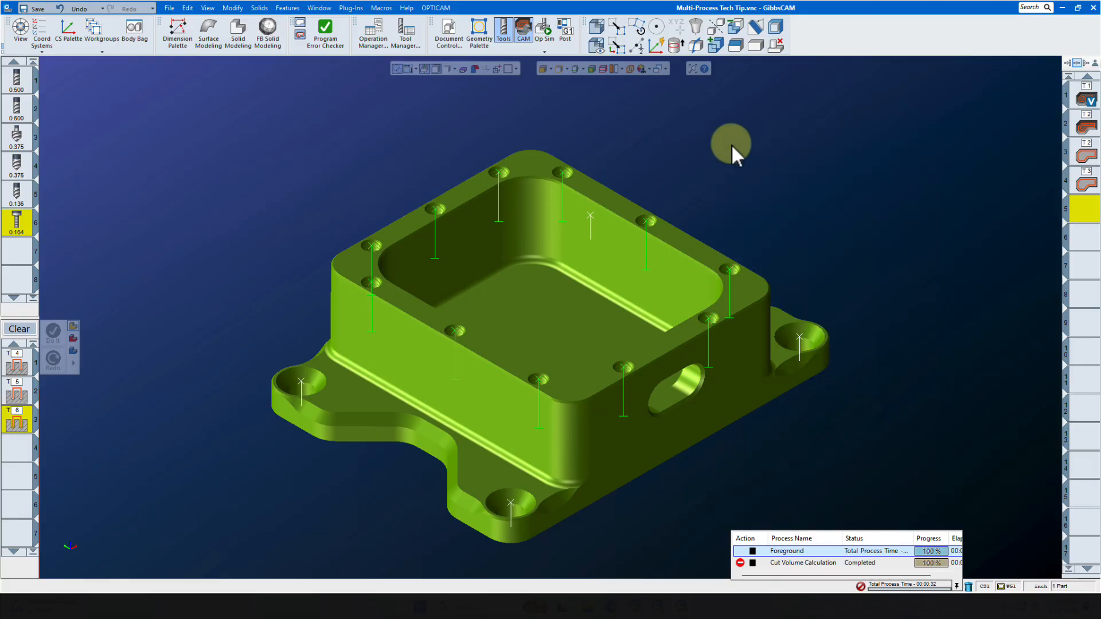
Select hole Group 1 on the part and apply the three hole processes to it with Do It
left_click(562, 174)
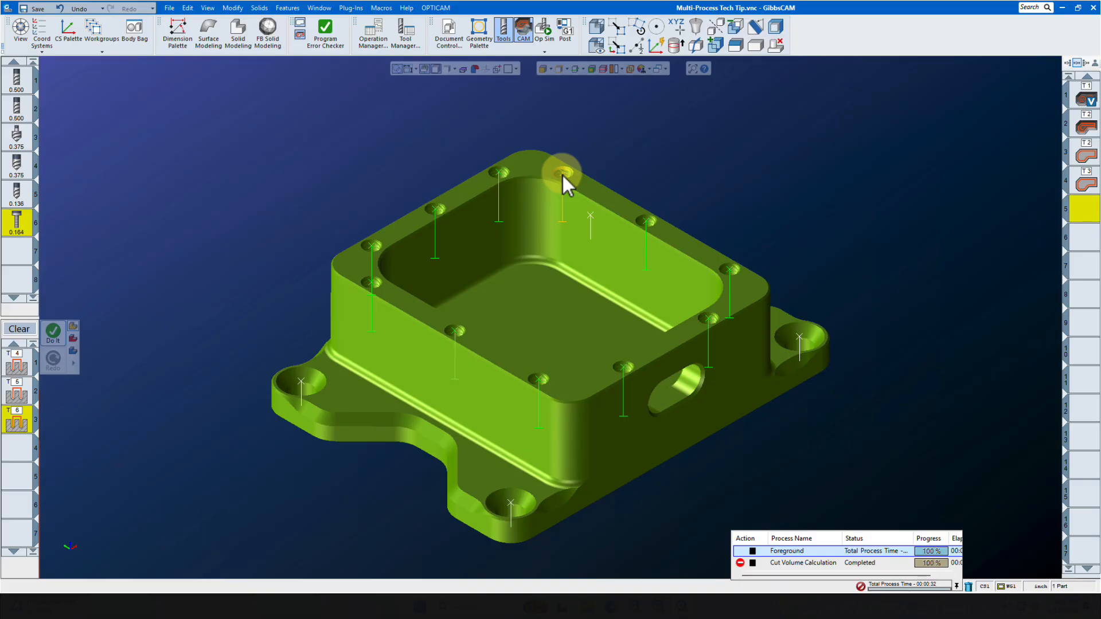
right_click(562, 173)
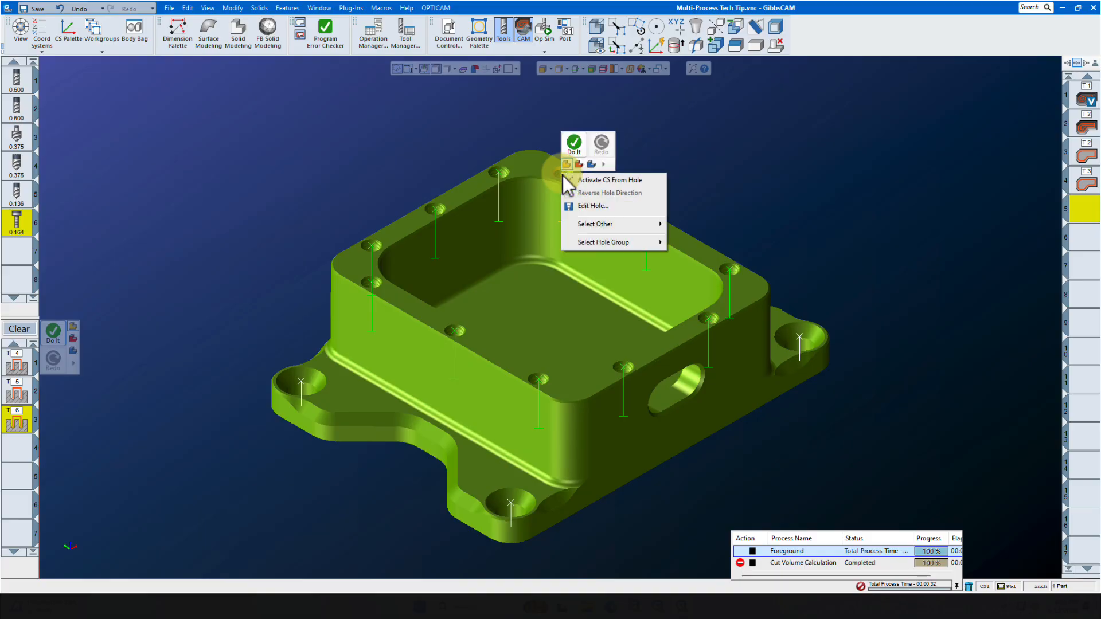
mouse_move(611, 244)
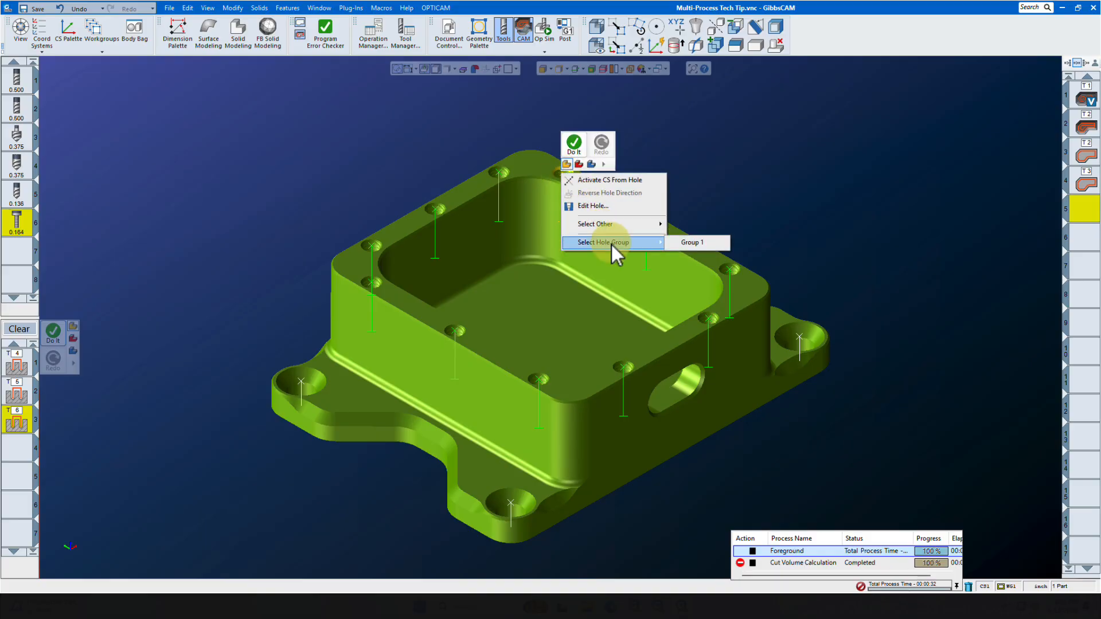
left_click(683, 243)
left_click(52, 335)
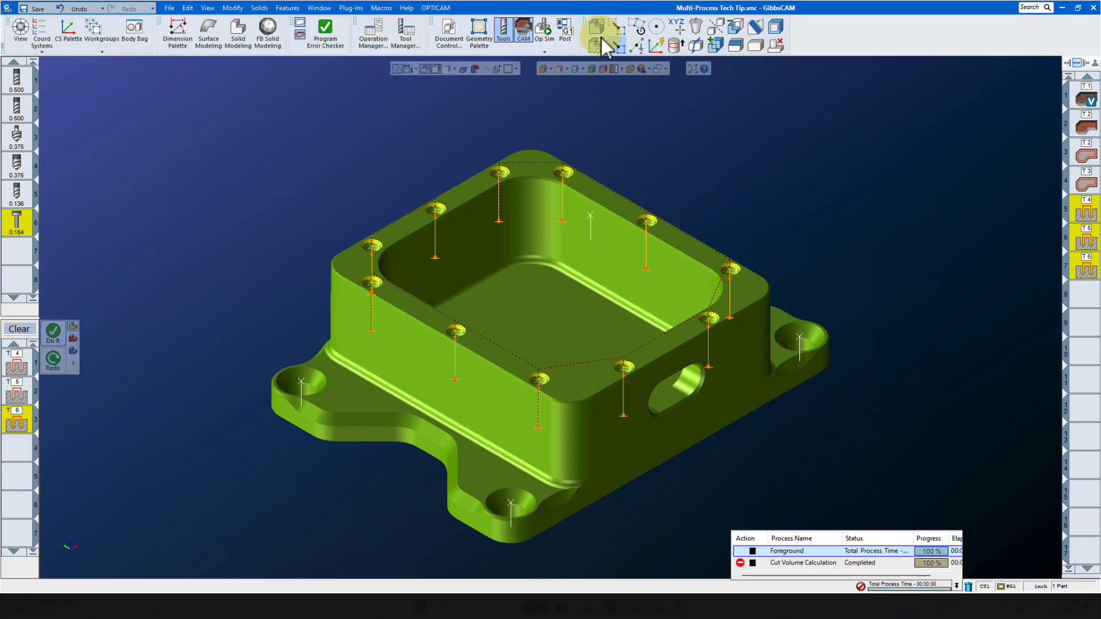
Open Op Sim to simulate the machining of the part
left_click(544, 30)
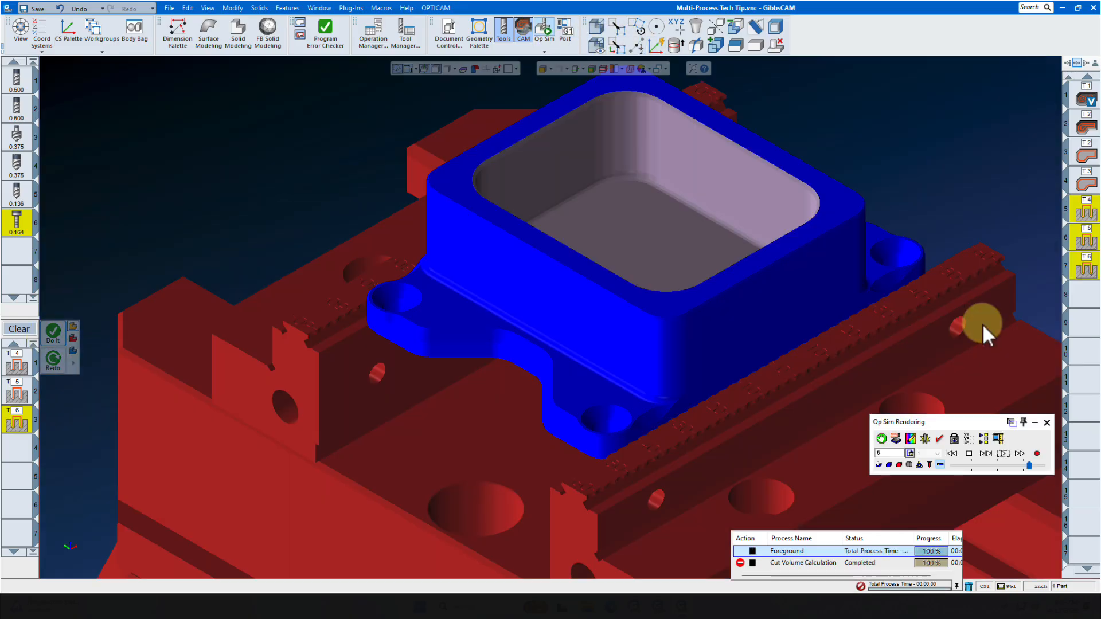
Run the Op Sim simulation of the part's machining and close the process dialog that opens
left_click(952, 453)
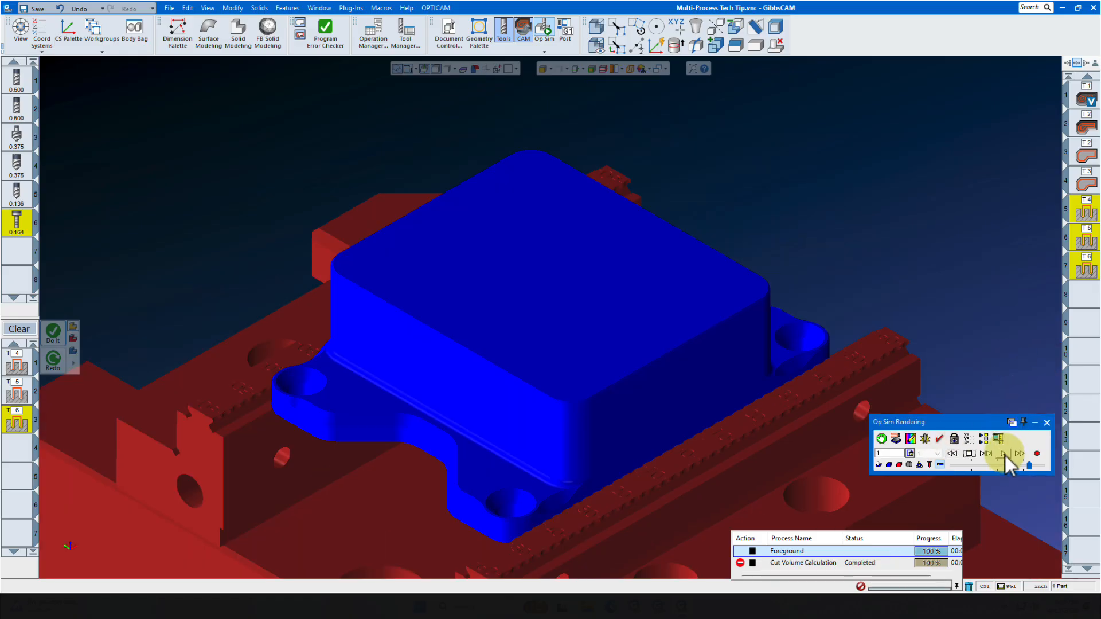
left_click(1004, 453)
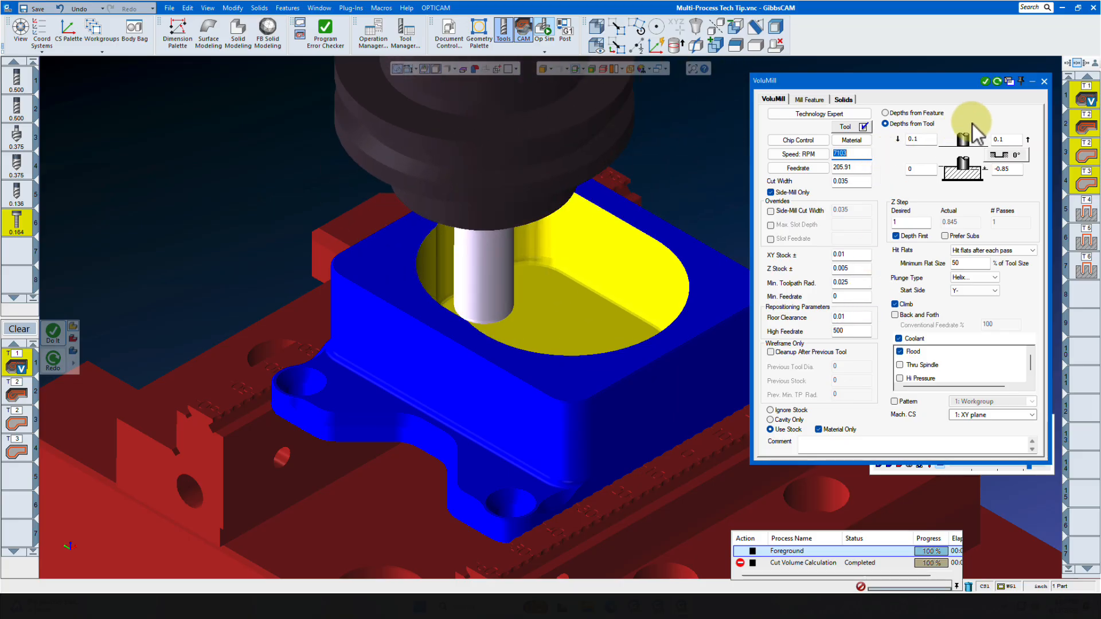
left_click(1044, 81)
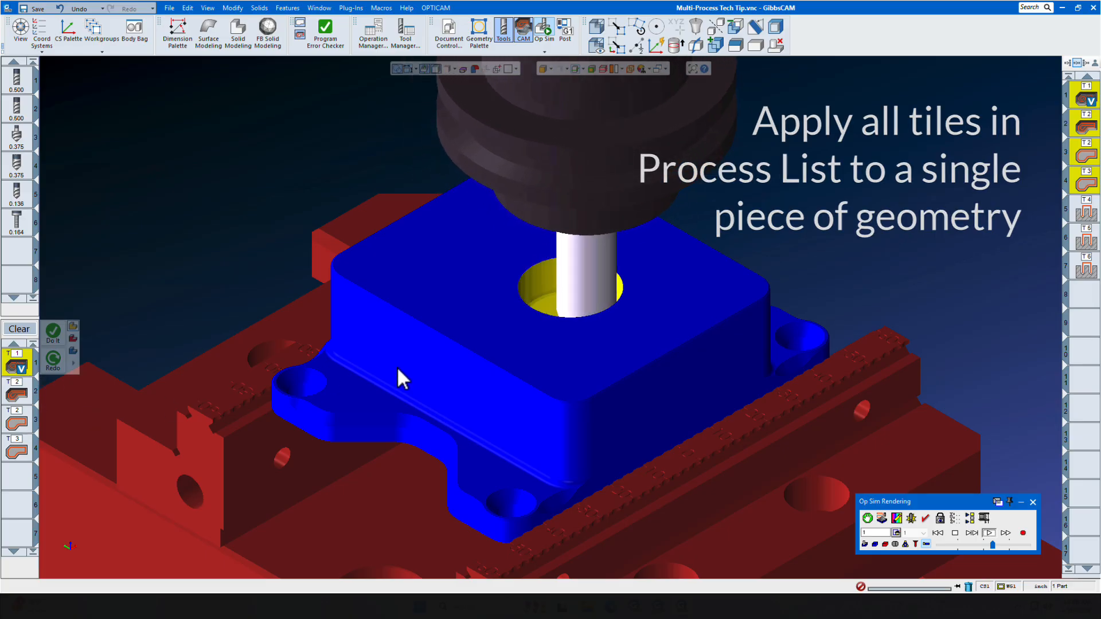
right_click(15, 379)
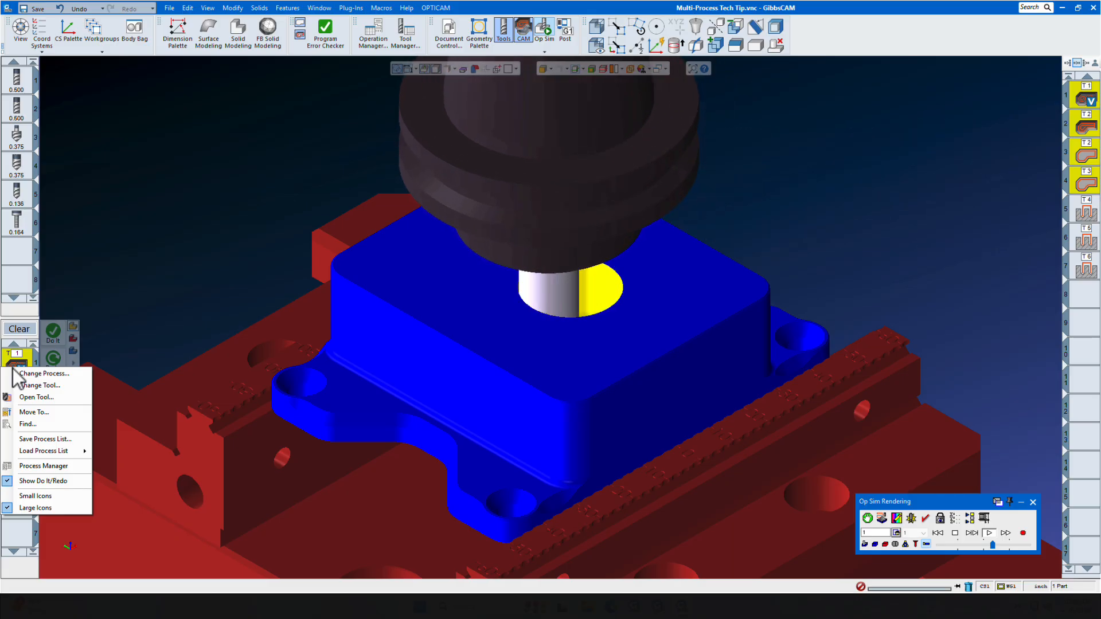
mouse_move(33, 451)
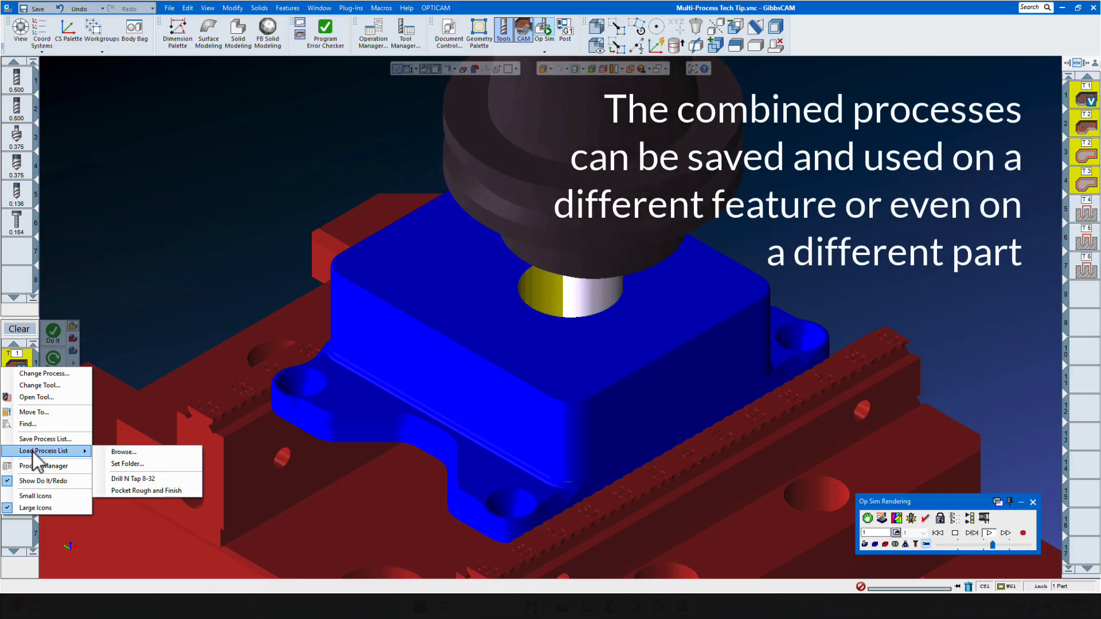
left_click(127, 608)
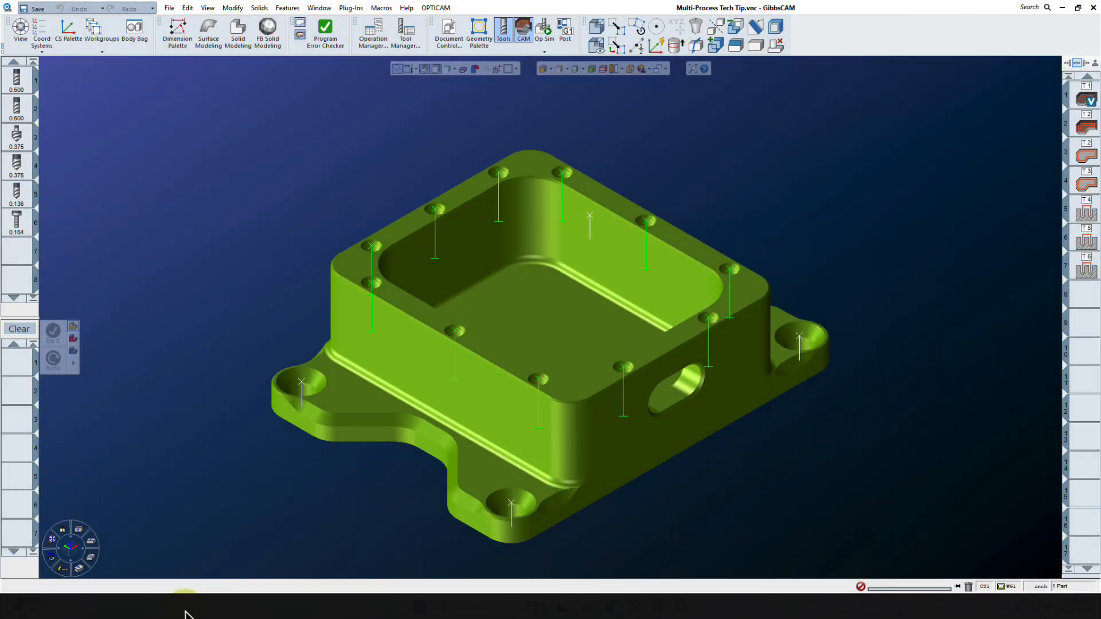
Open the recent file Multi-Process Part 2 without saving changes to the current part
left_click(172, 9)
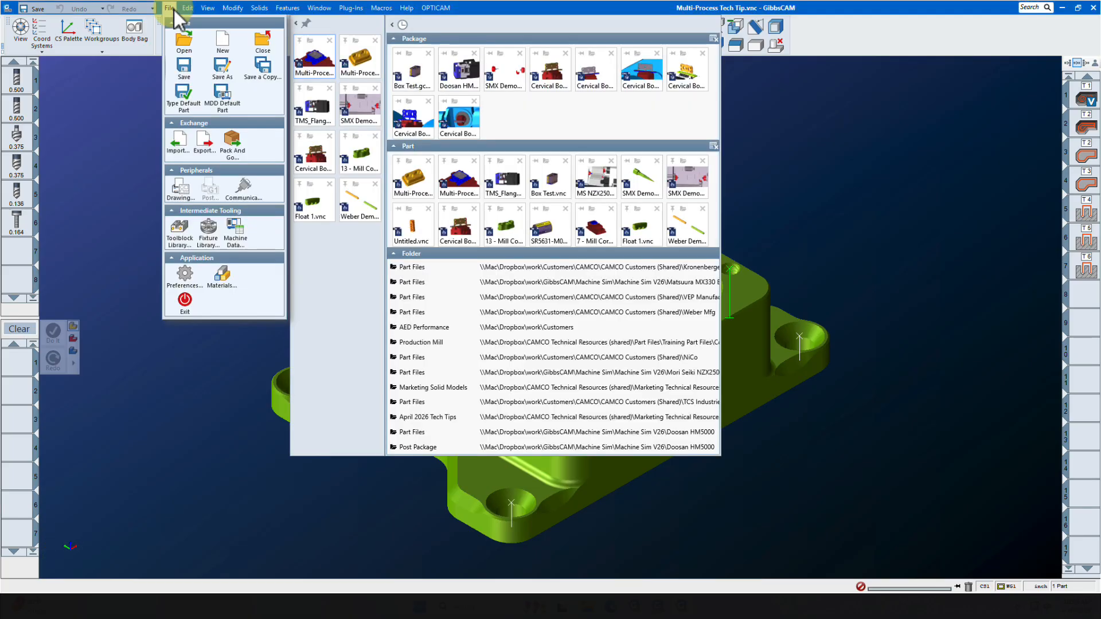
left_click(361, 60)
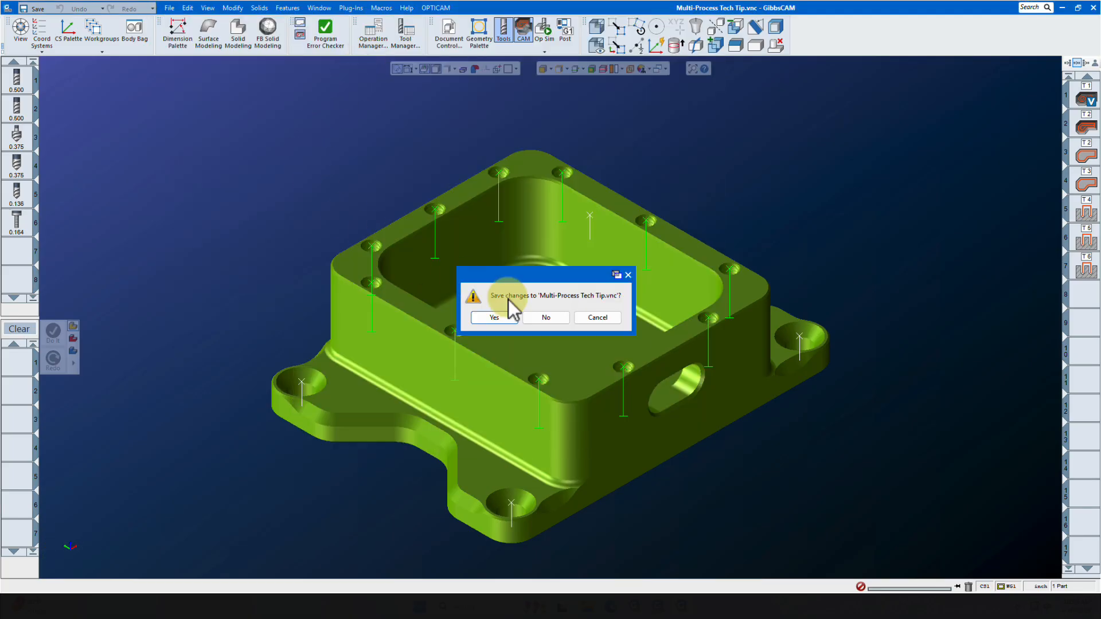
left_click(544, 317)
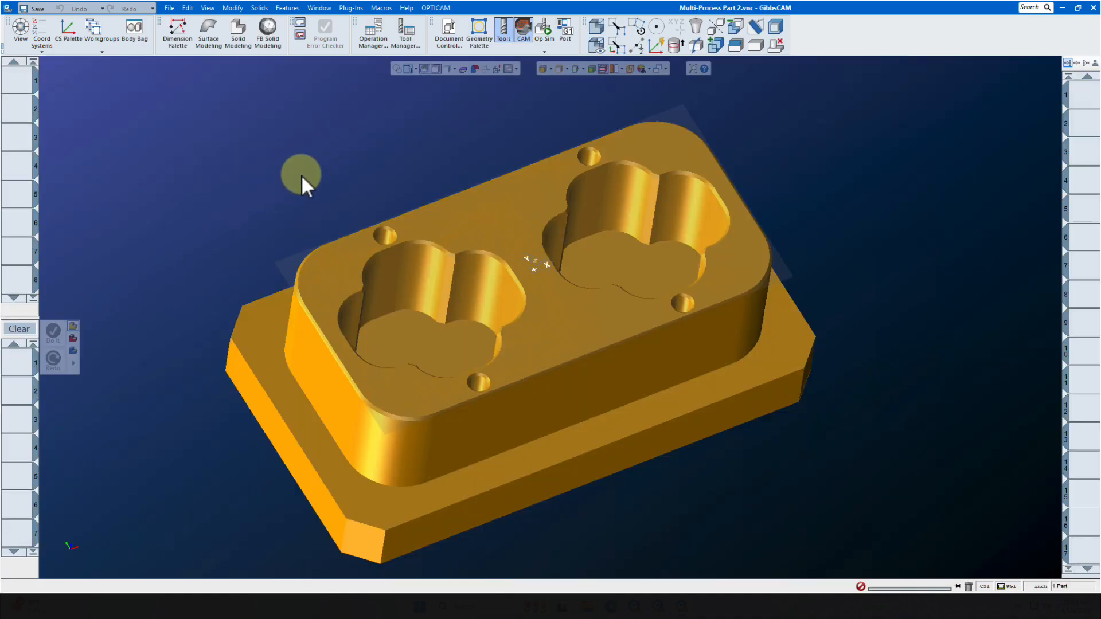
Load the saved Pocket Rough and Finish process list into the process list for the new part
left_click(573, 68)
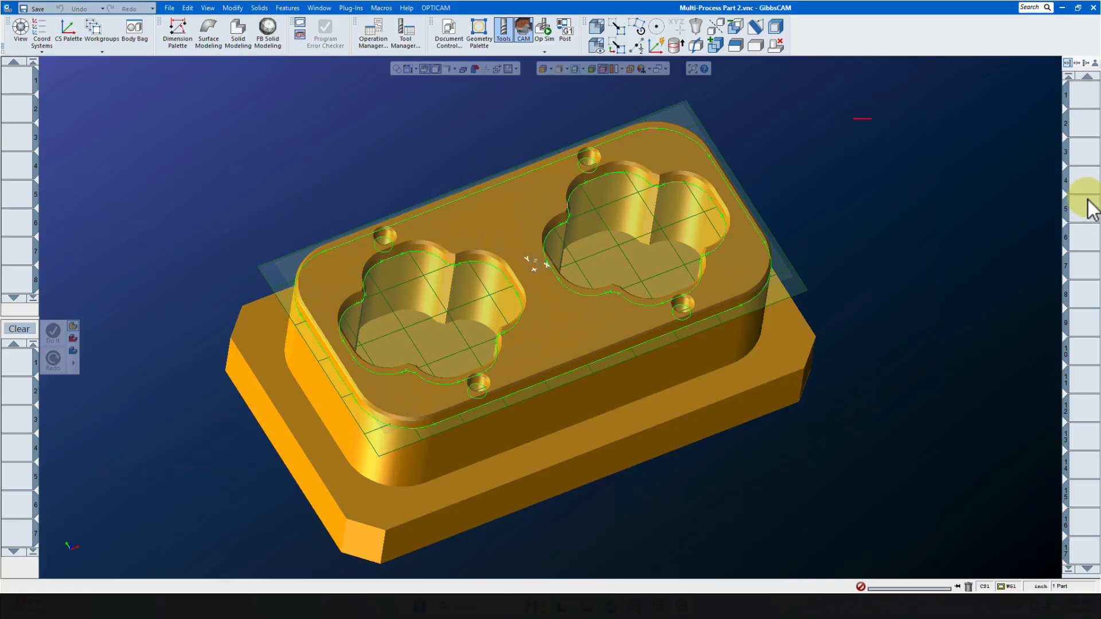
right_click(16, 367)
mouse_move(40, 442)
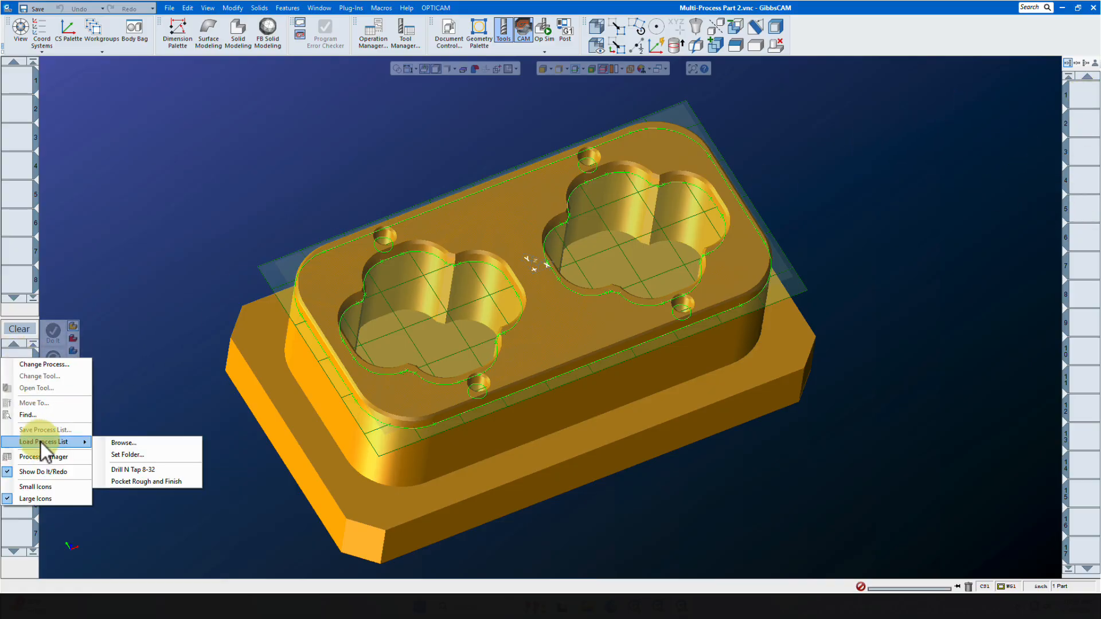
left_click(118, 480)
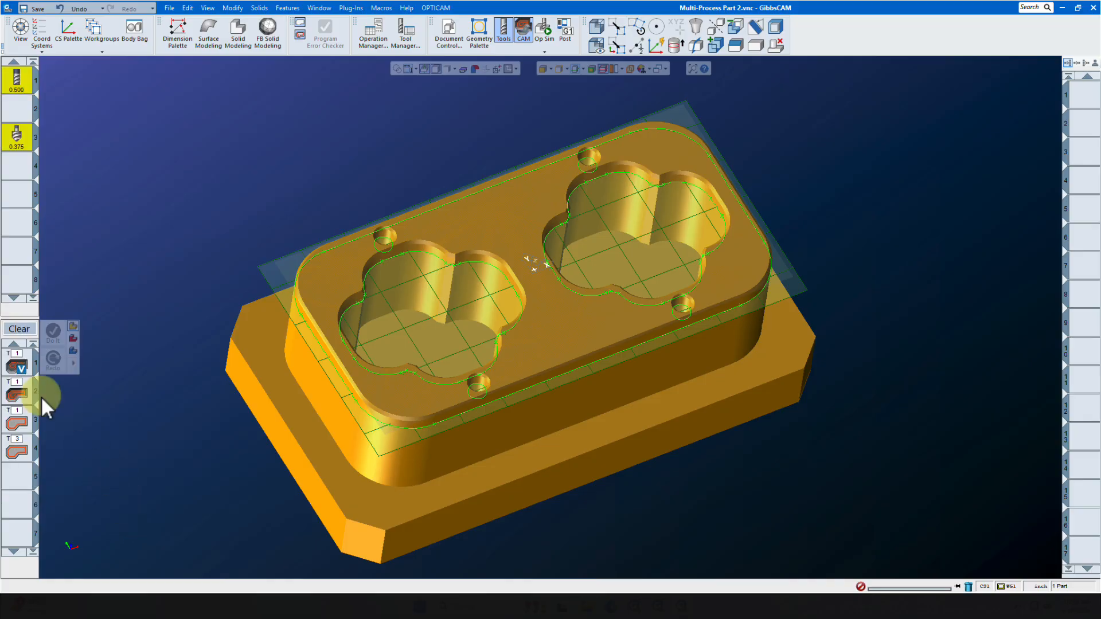
Inspect the settings of the four loaded pocket processes one by one, then close the process dialog
left_click(17, 365)
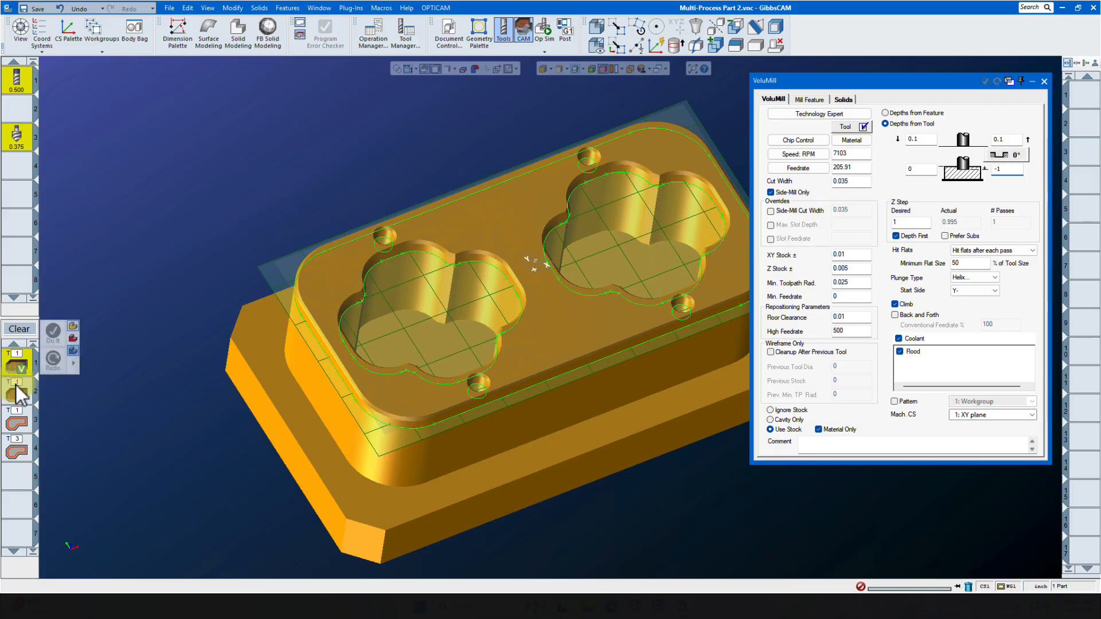
double_click(16, 394)
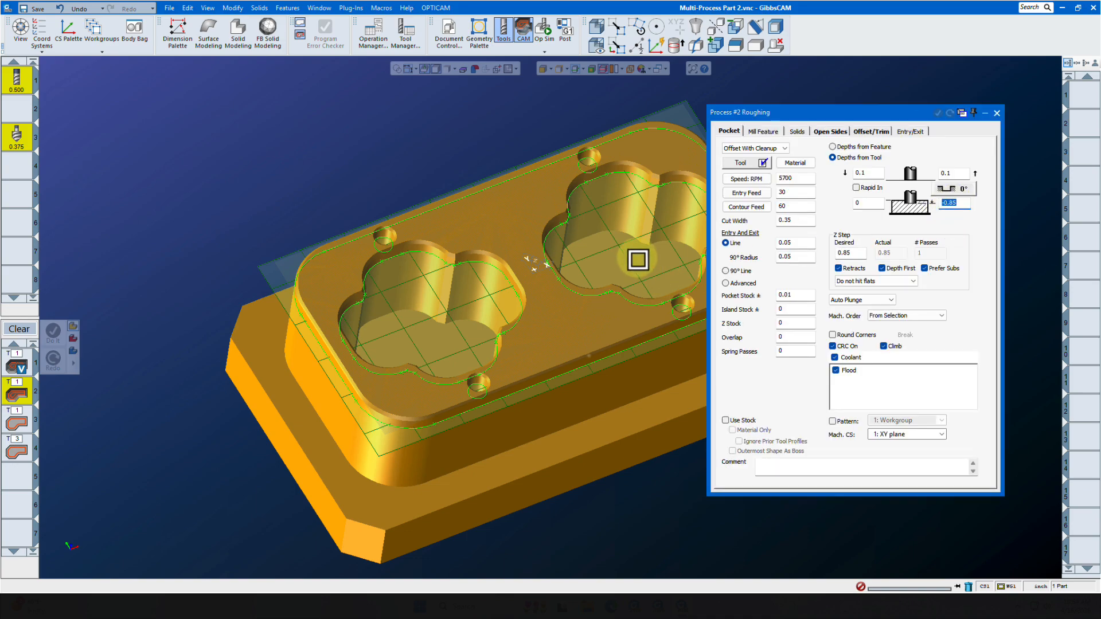
left_click(17, 422)
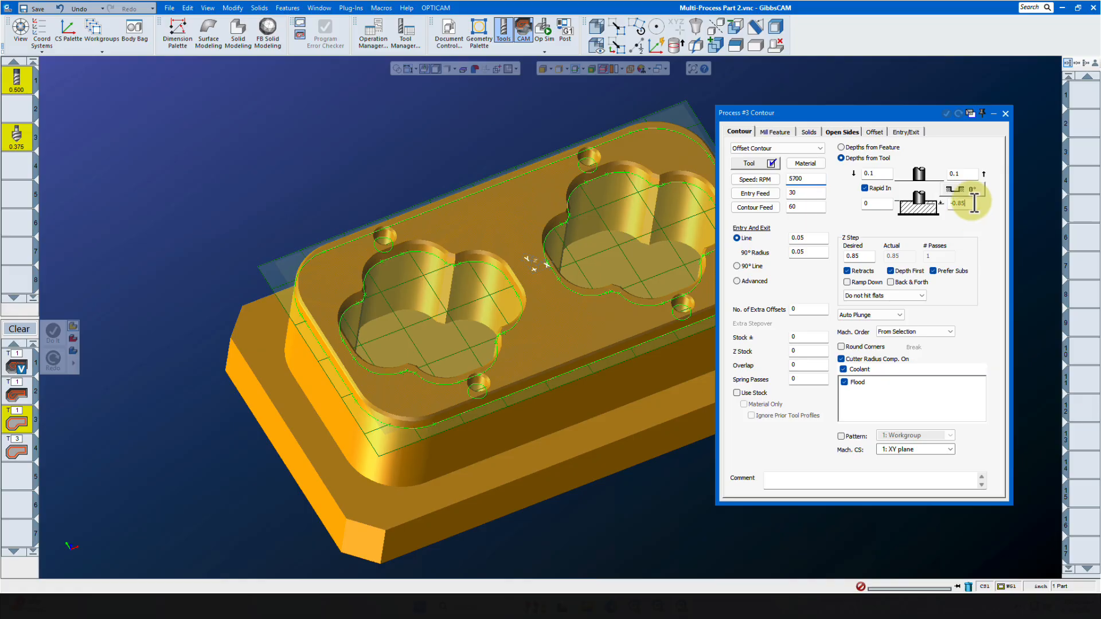
left_click(973, 202)
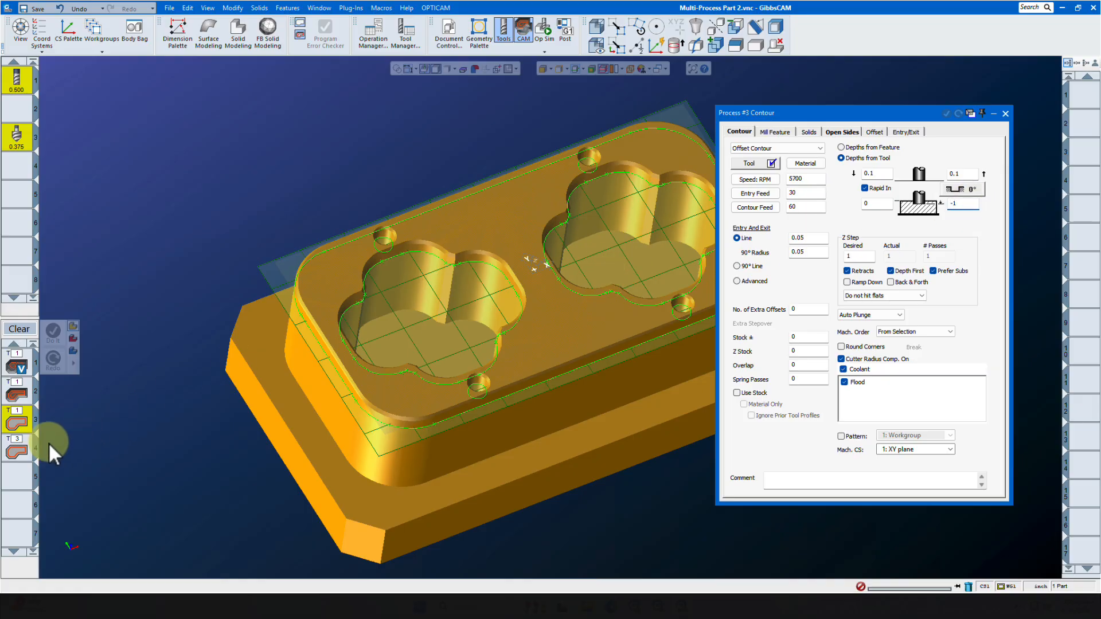
double_click(14, 452)
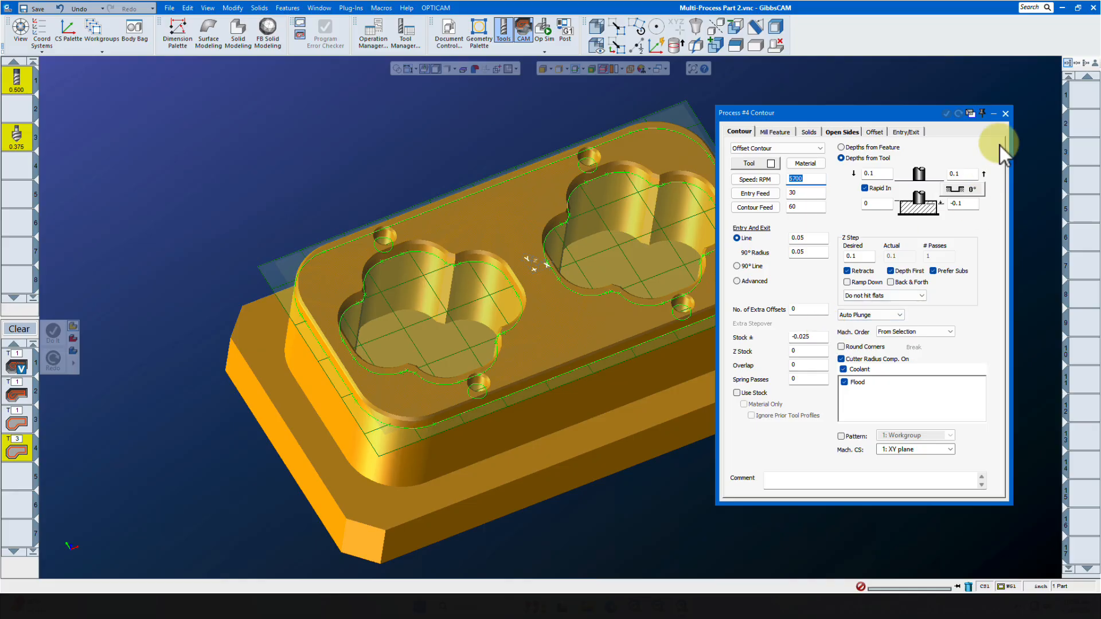
left_click(1005, 114)
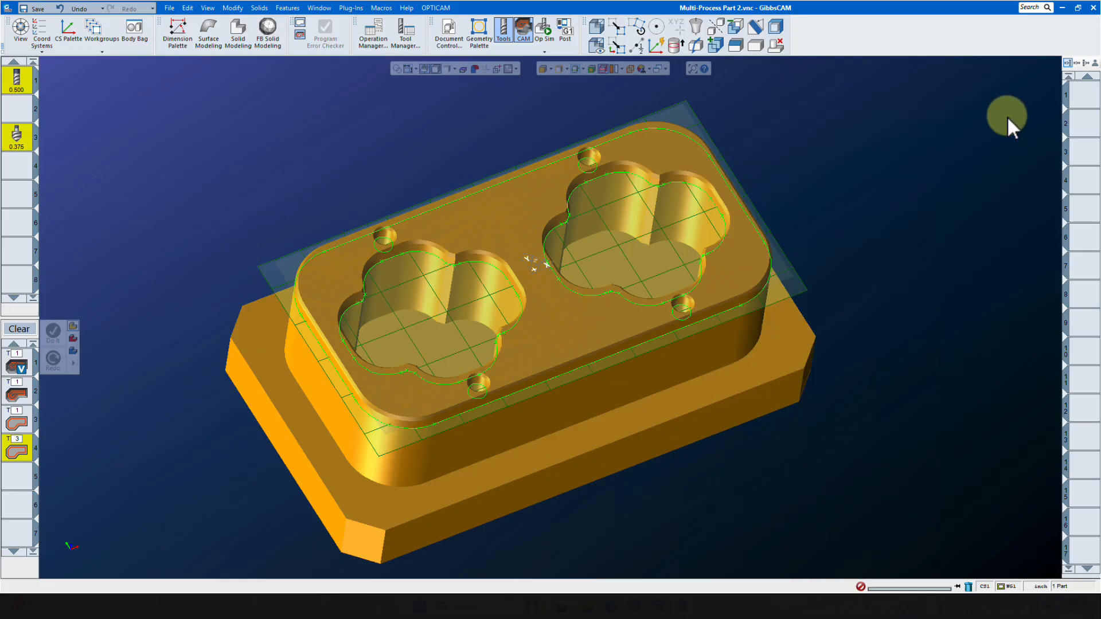
Select both pocket outlines on the part and apply the loaded processes with Do It
left_click(396, 262)
left_click(592, 182, "ctrl")
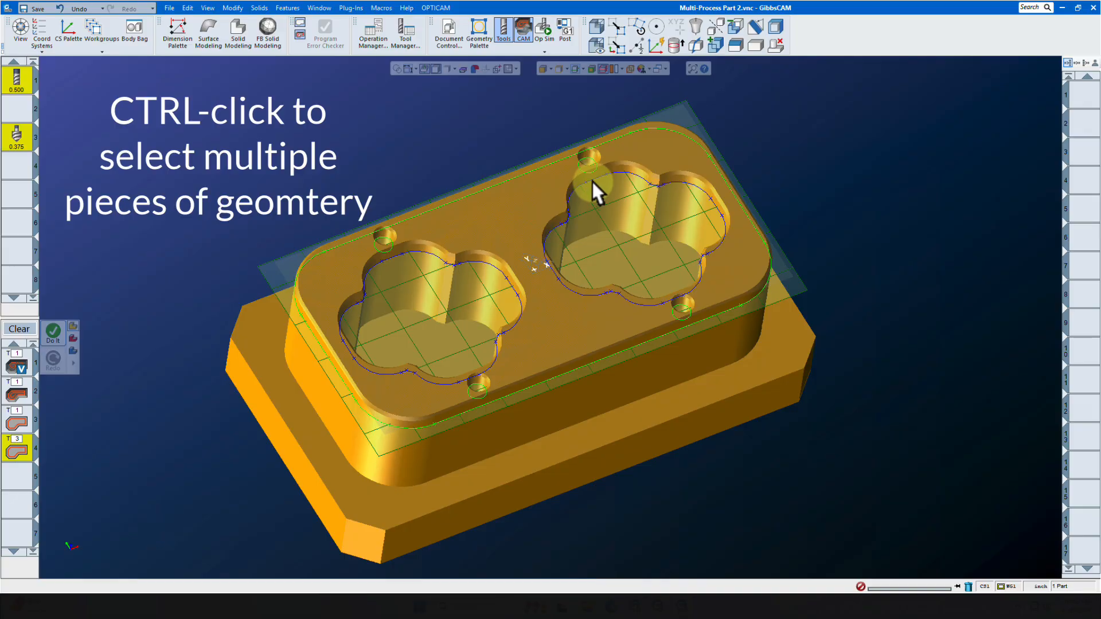
left_click(50, 334)
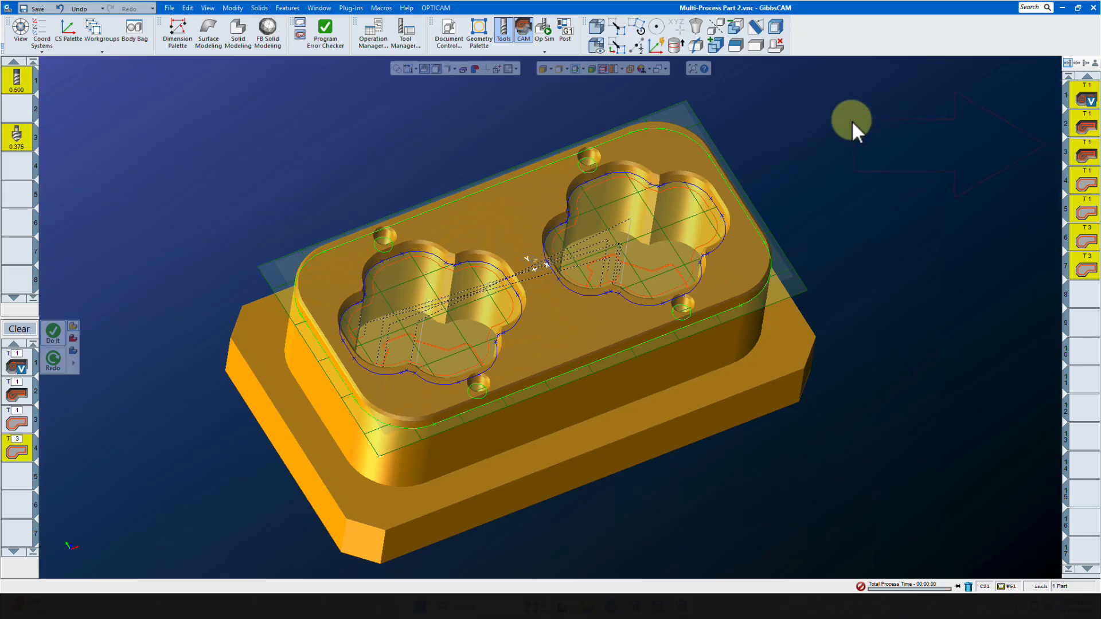
Open Op Sim and run the machining simulation of the new part
left_click(542, 29)
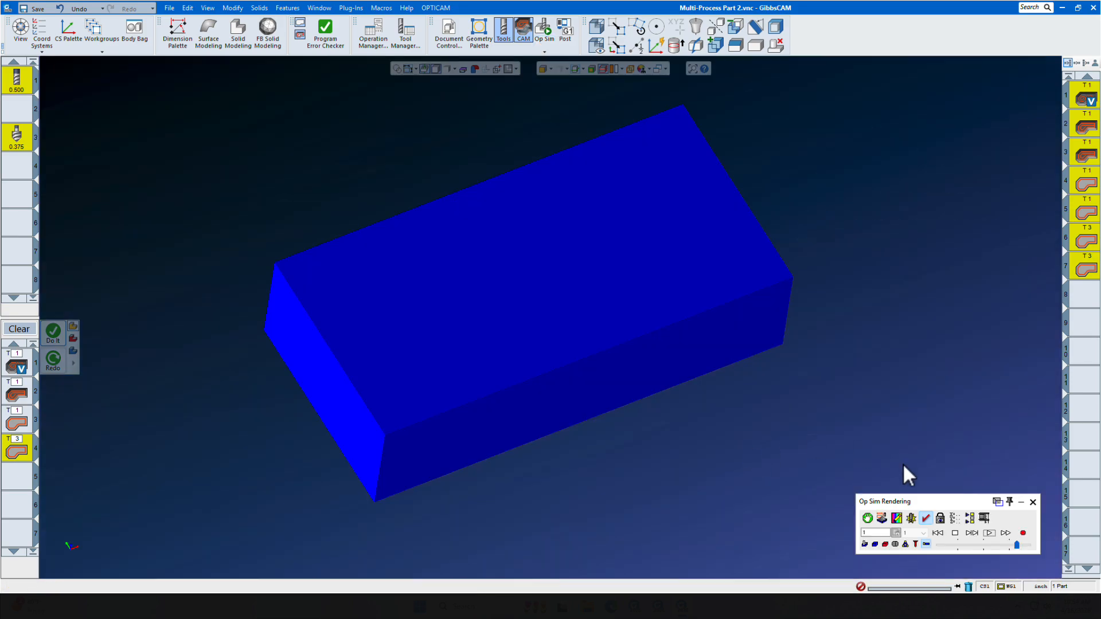
left_click(989, 534)
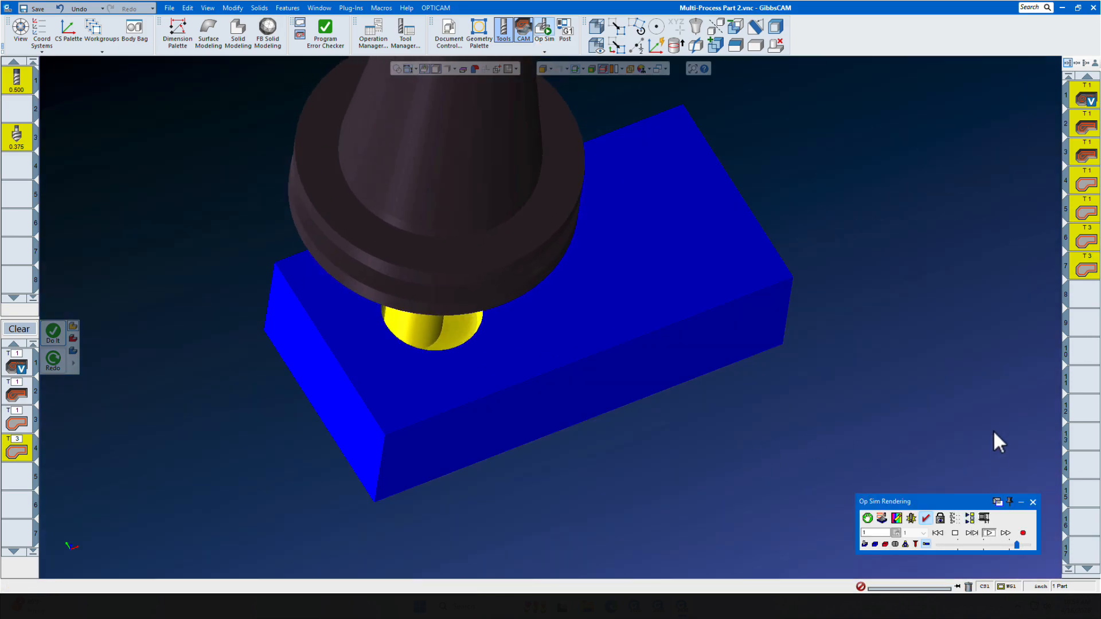